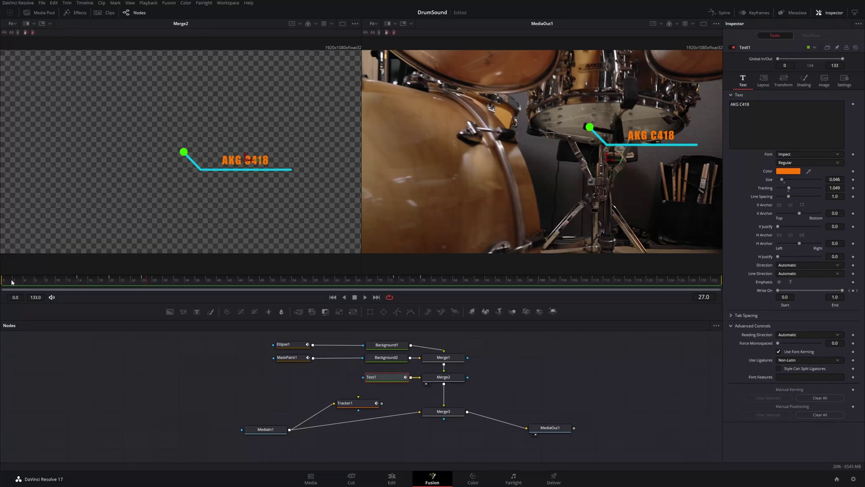
Play the tracked AKG C418 callout animation from near the start of the composition.
left_click(14, 282)
key("space")
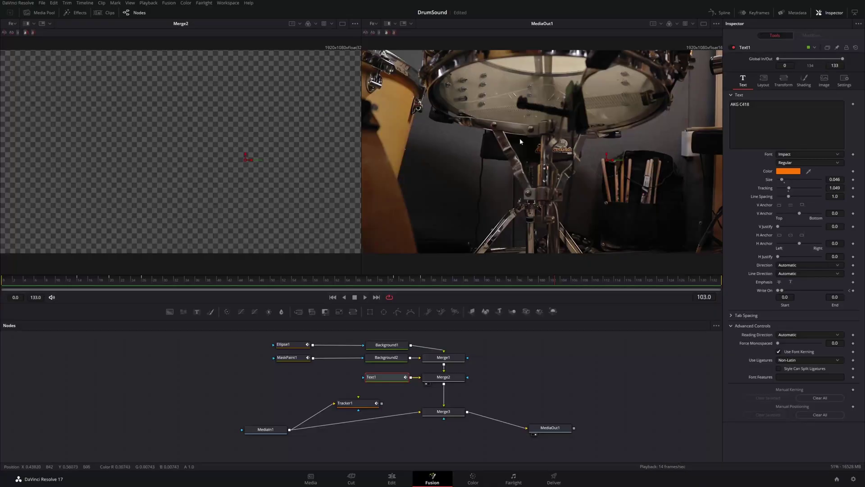
Spread the MediaIn1 and MediaOut1 nodes farther apart in the node graph.
left_click(260, 429)
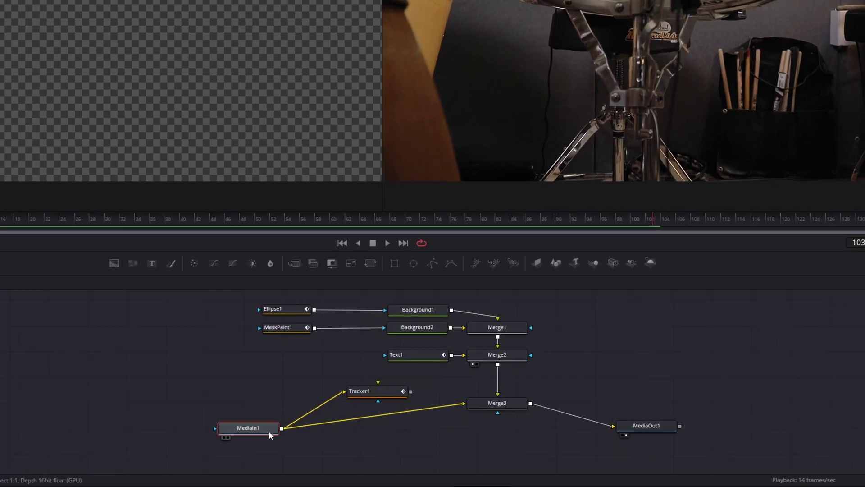
left_click_drag(280, 431, 200, 427)
left_click_drag(104, 421, 109, 426)
left_click_drag(741, 426, 845, 421)
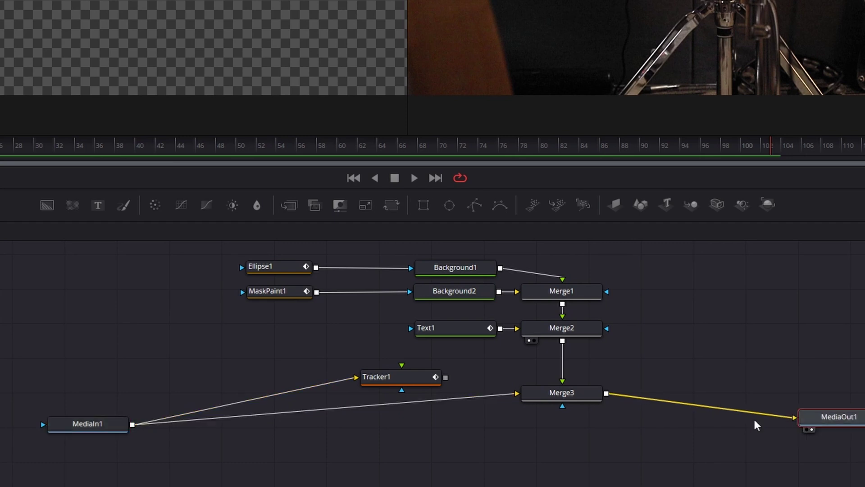
left_click_drag(96, 426, 200, 421)
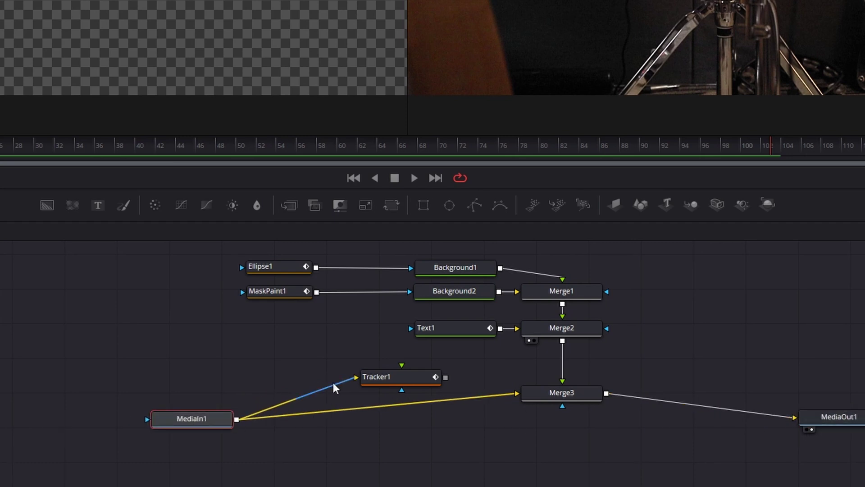
Inspect the settings of the Tracker1 and Merge3 nodes and play the composition from frame 0.
left_click(402, 381)
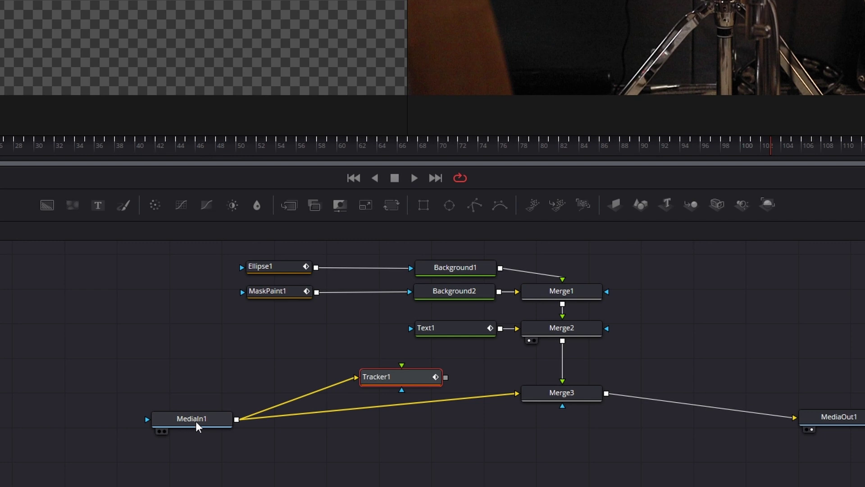
mouse_move(196, 423)
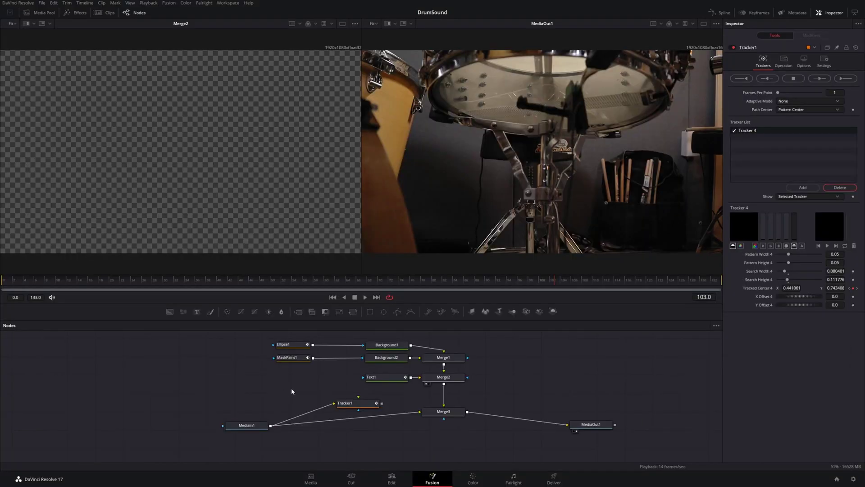
left_click(359, 406)
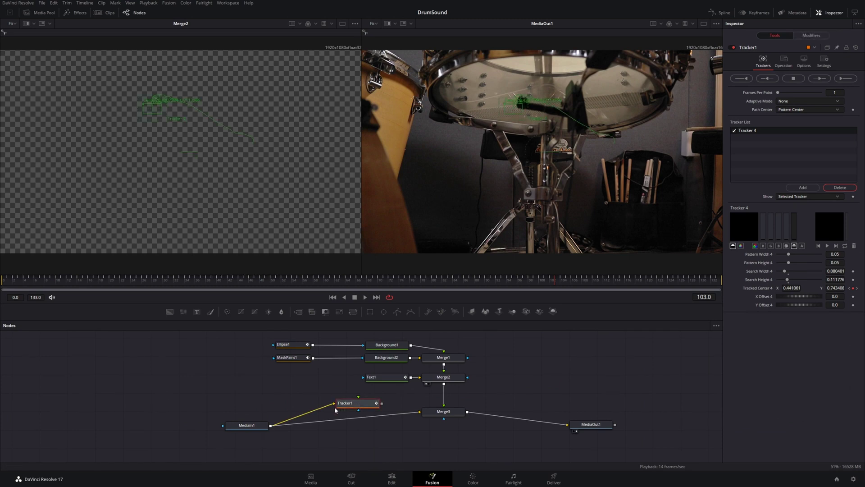
left_click(442, 411)
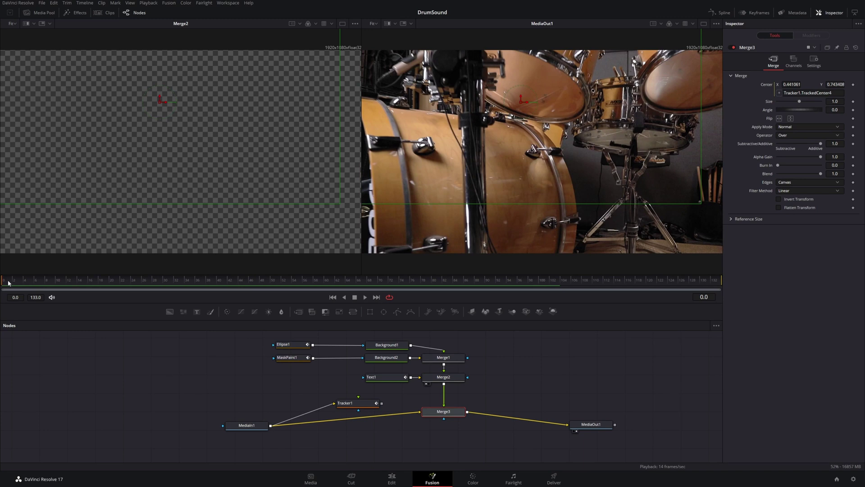
key("space")
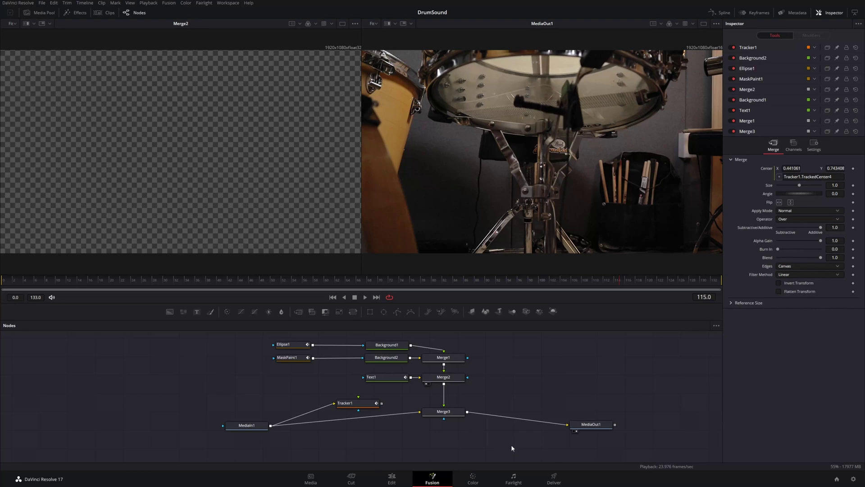
Copy all nodes of the callout except MediaIn1 and MediaOut1.
left_click_drag(499, 437, 273, 342)
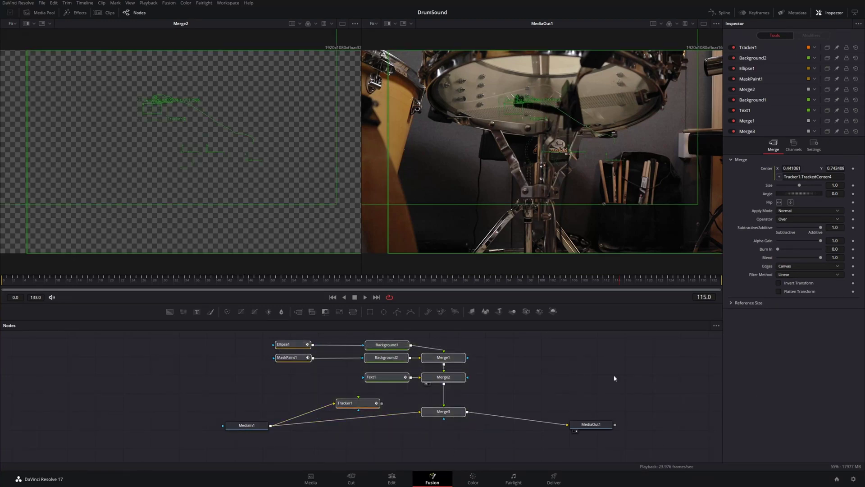
right_click(377, 345)
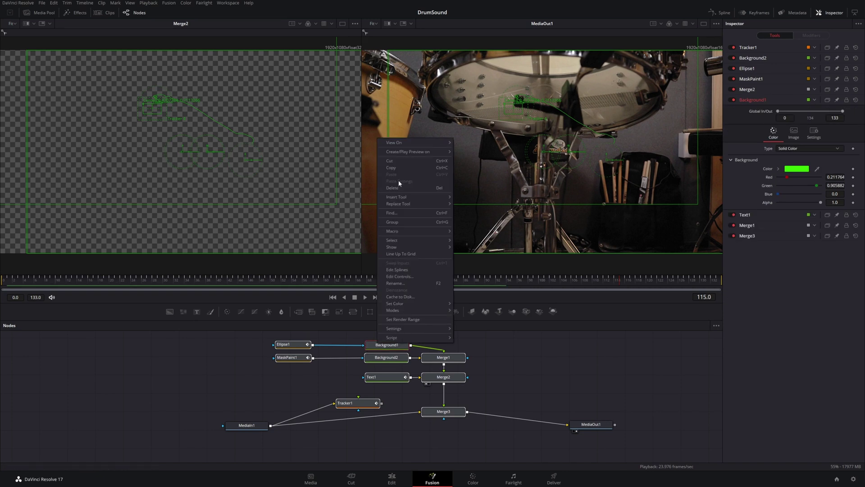
left_click(391, 168)
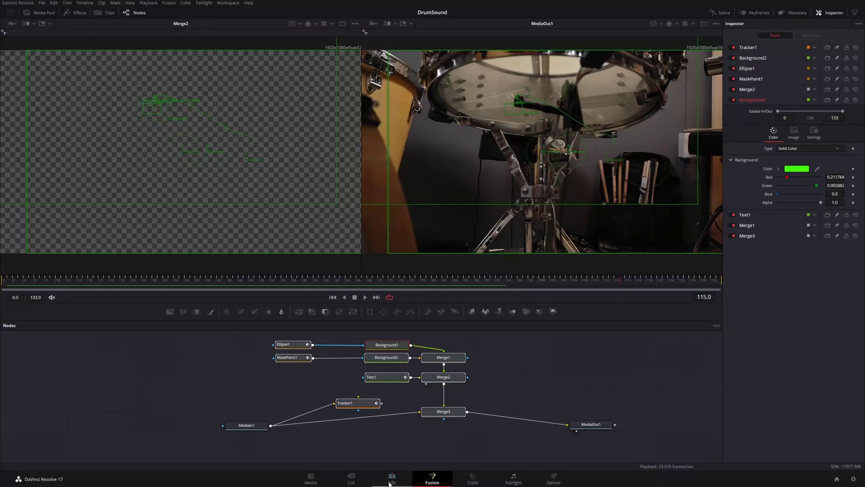
On the Edit page, split the Drums 60fp.MP4 clip after Fusion Clip 5 at 01:01:02:16 and 01:01:07:06 to isolate the hi-hat shot.
left_click(392, 479)
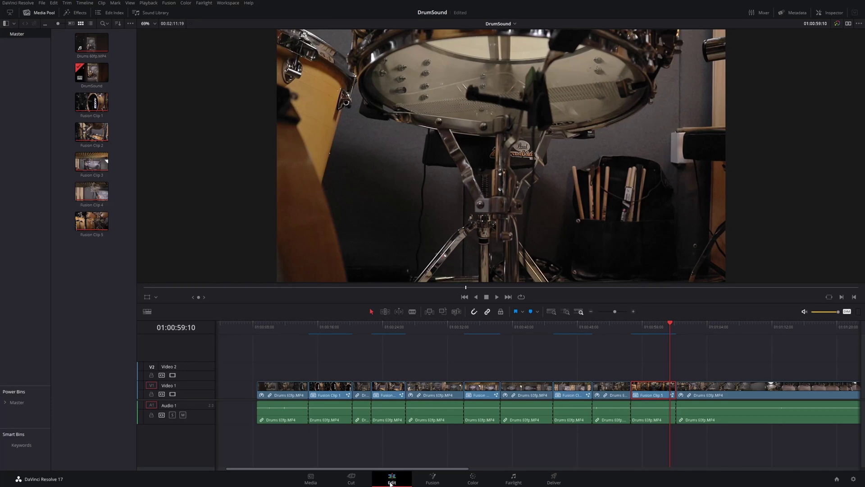
left_click_drag(424, 471, 502, 368)
key("space")
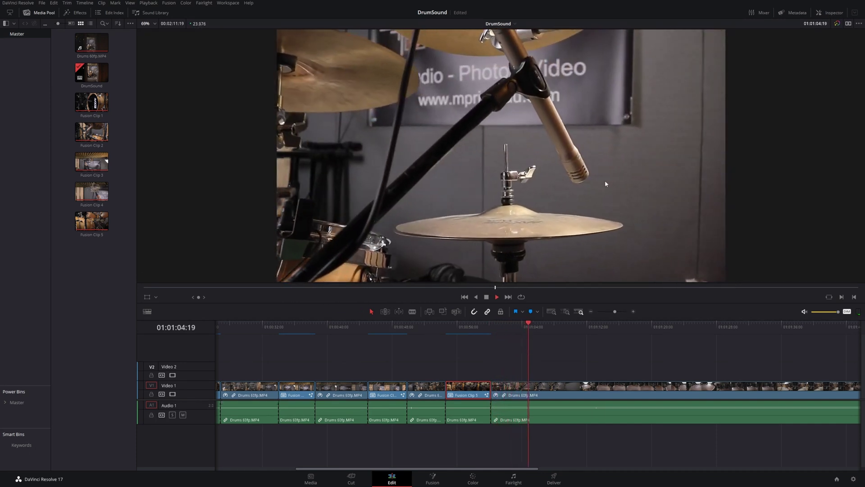
key("space")
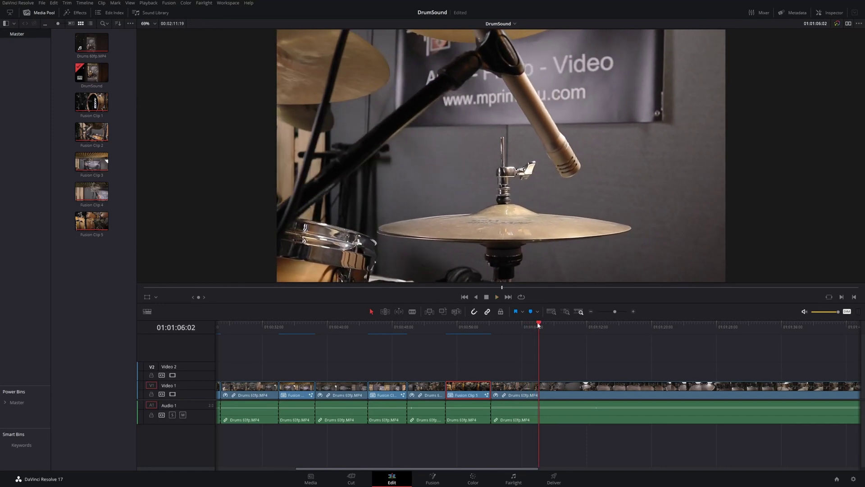
left_click_drag(540, 325, 512, 325)
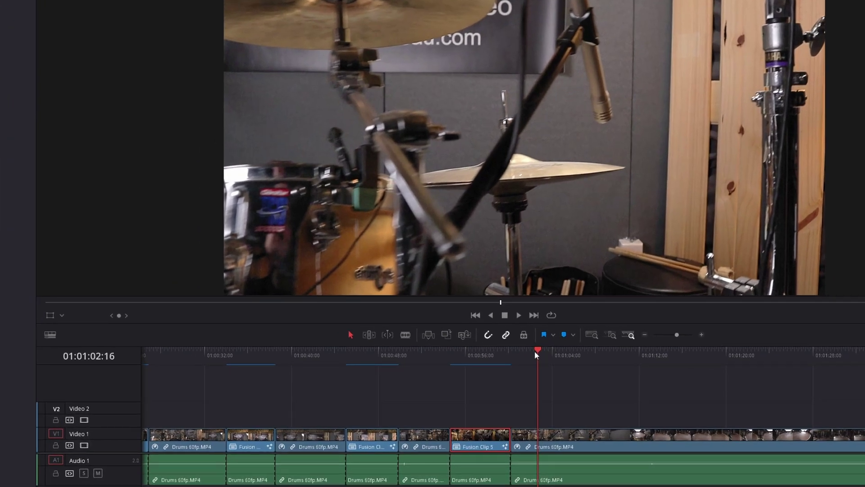
key("ctrl+b")
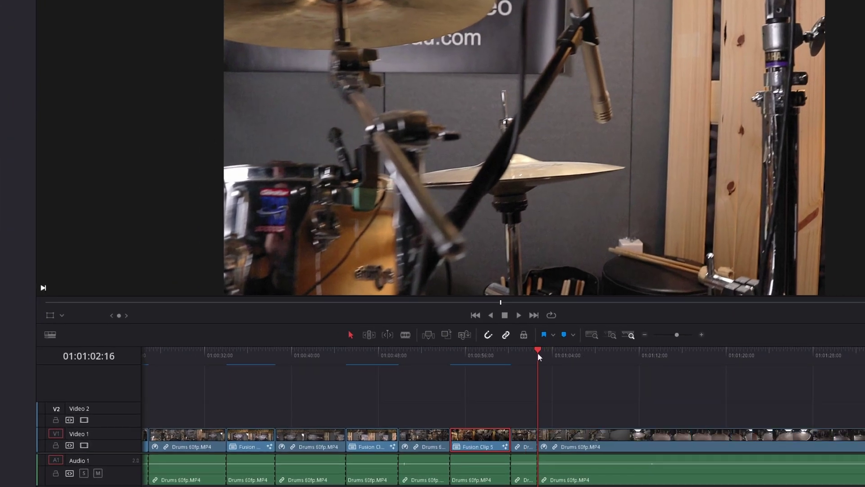
left_click_drag(544, 353, 588, 356)
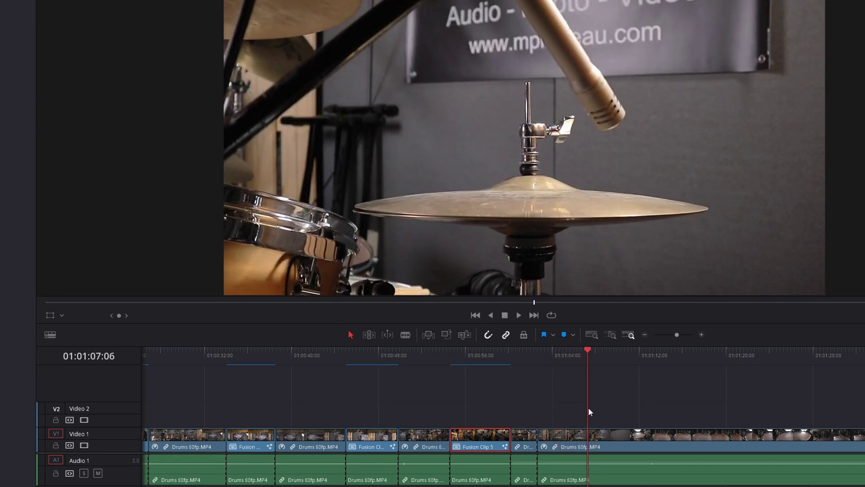
key("ctrl+b")
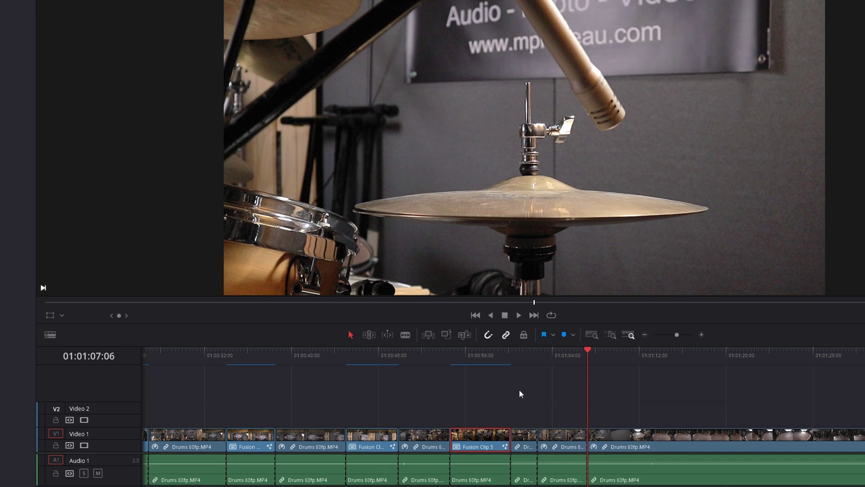
Convert the isolated hi-hat segment into a new Fusion clip and open it in the Fusion page.
right_click(558, 442)
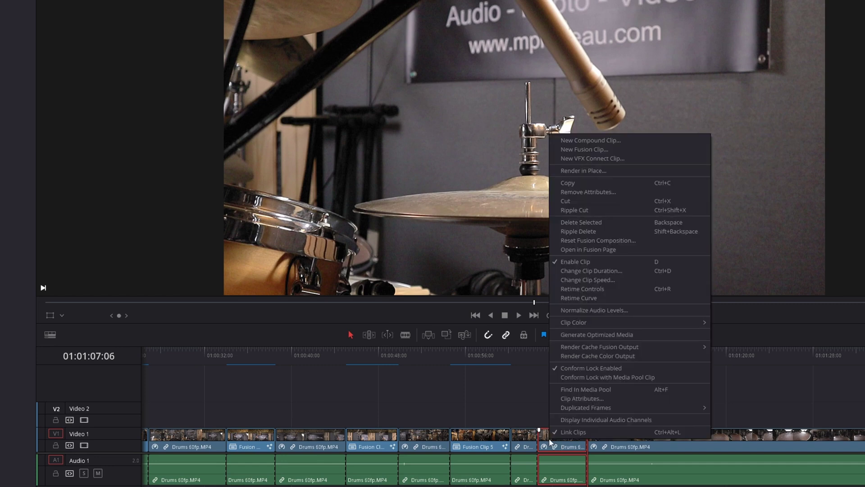
left_click(601, 153)
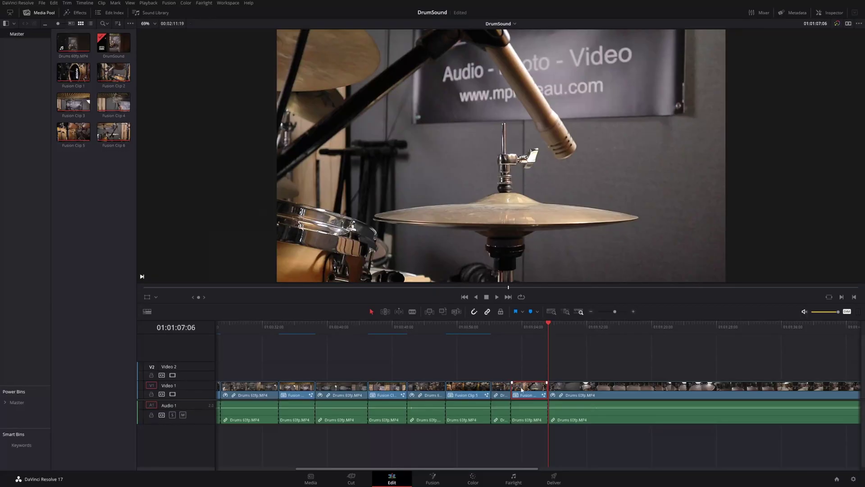
right_click(522, 389)
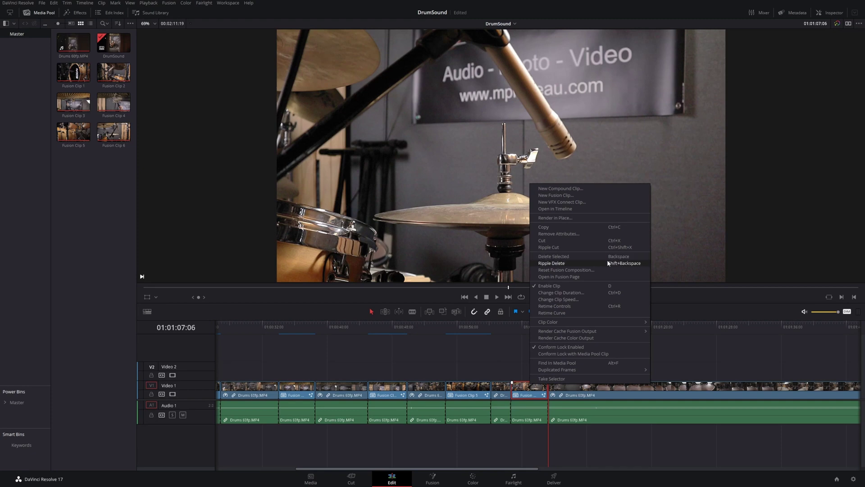
left_click(571, 279)
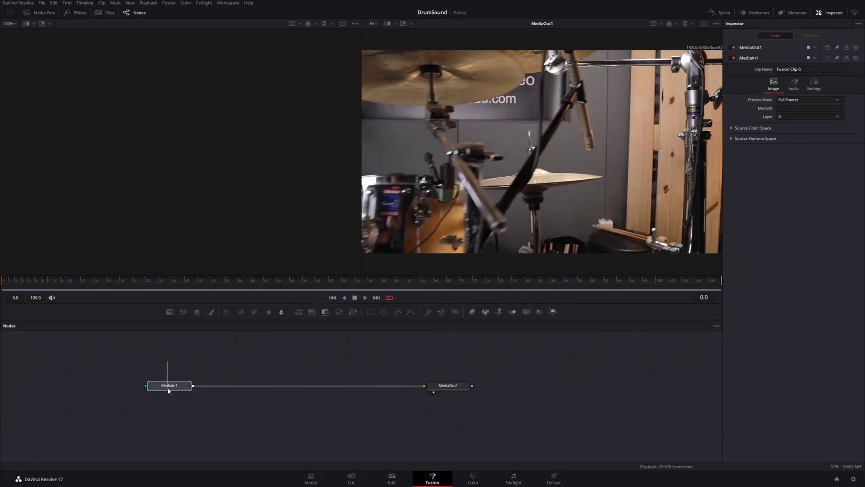
Move MediaIn1 and MediaOut1 together to the lower part of the node graph to free space above them.
left_click(451, 385)
left_click_drag(174, 361, 489, 414)
left_click_drag(452, 388, 499, 453)
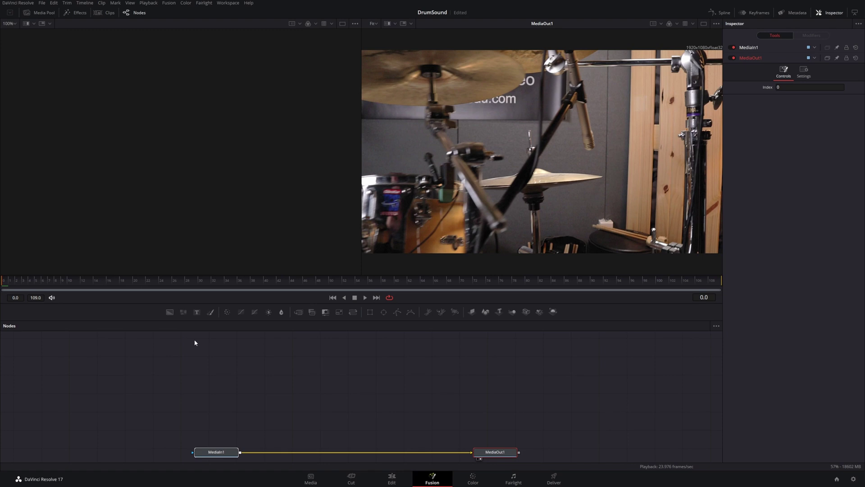
Paste the copied callout nodes into the composition and move the group above the MediaIn1–MediaOut1 connection.
right_click(199, 341)
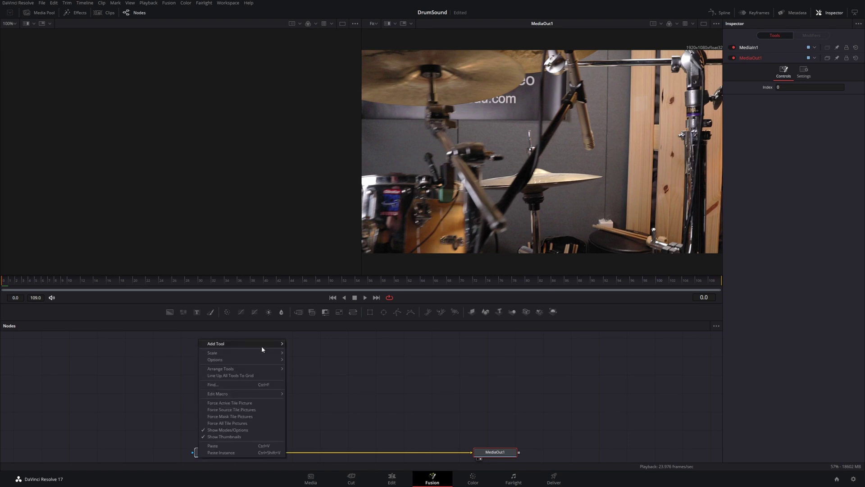
left_click(236, 453)
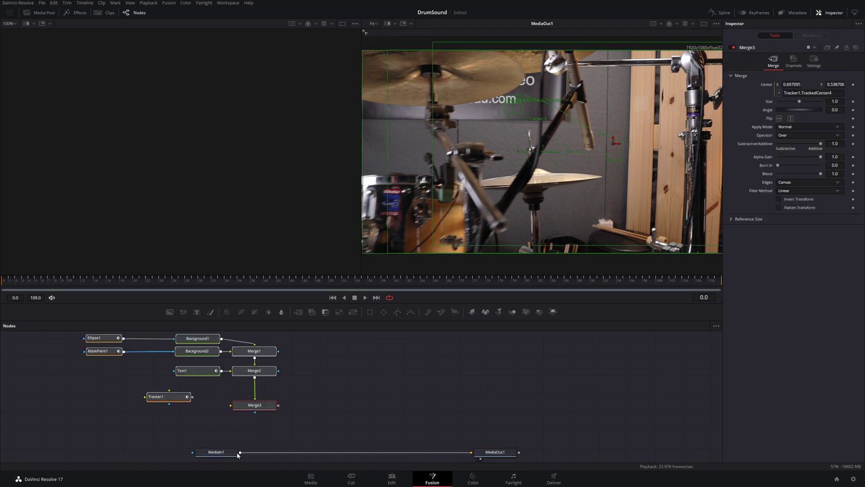
left_click_drag(31, 333, 32, 334)
left_click_drag(100, 341, 266, 347)
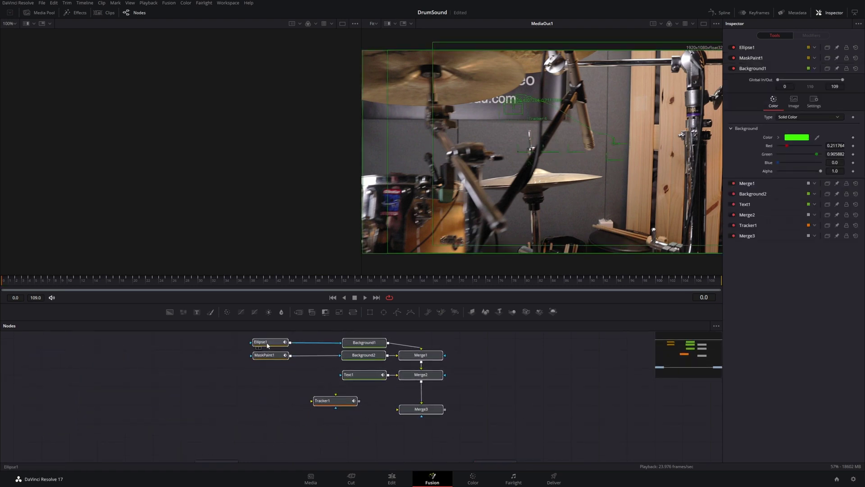
Align MediaIn1 and MediaOut1 beneath the pasted nodes, and shift the whole node tree up in the graph.
scroll(516, 363, "down", 3)
left_click_drag(517, 435, 232, 373)
scroll(564, 374, "up", 3)
scroll(569, 374, "down", 3)
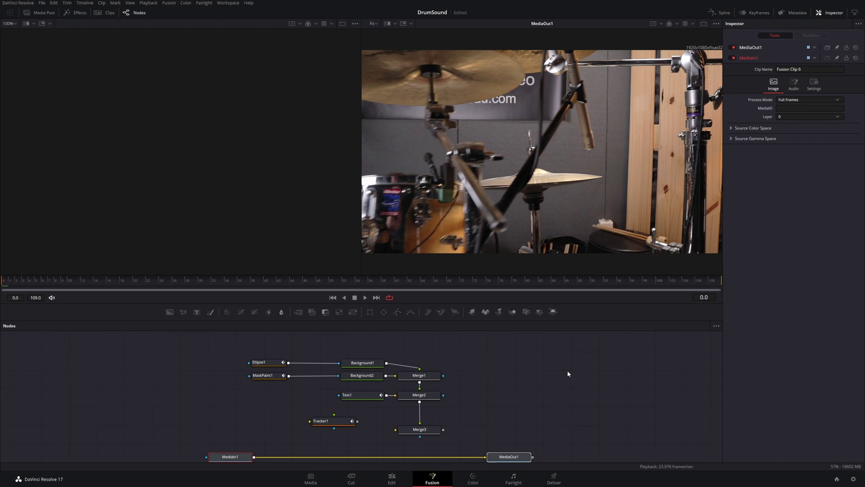
left_click_drag(560, 451, 120, 350)
left_click_drag(270, 344, 271, 338)
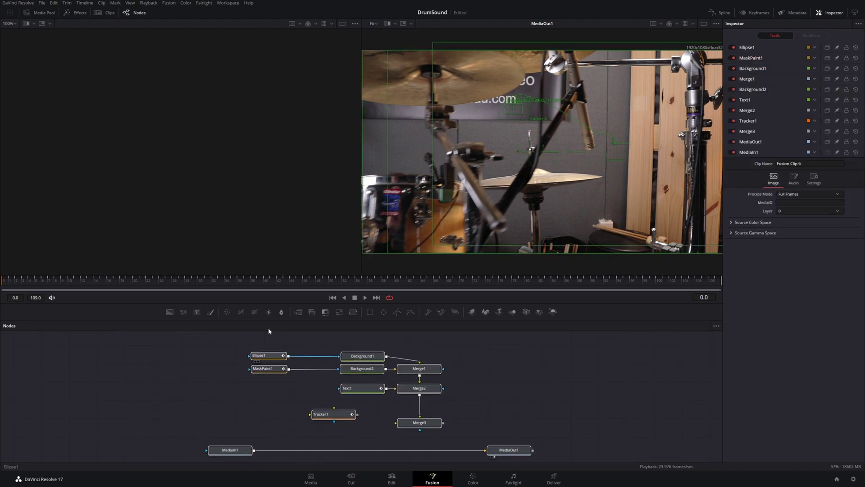
left_click(271, 338)
left_click(276, 330)
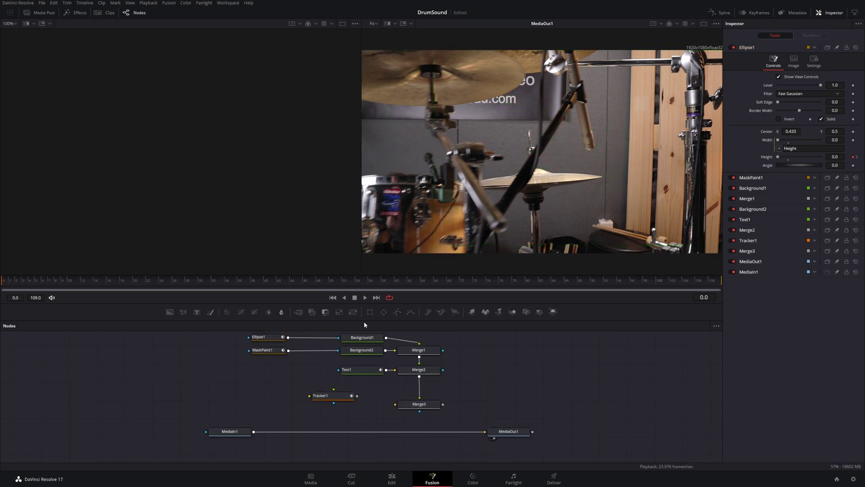
View the Ellipse1 and MaskPaint1 nodes in turn in the empty viewer and play through the clip.
left_click_drag(270, 341, 188, 189)
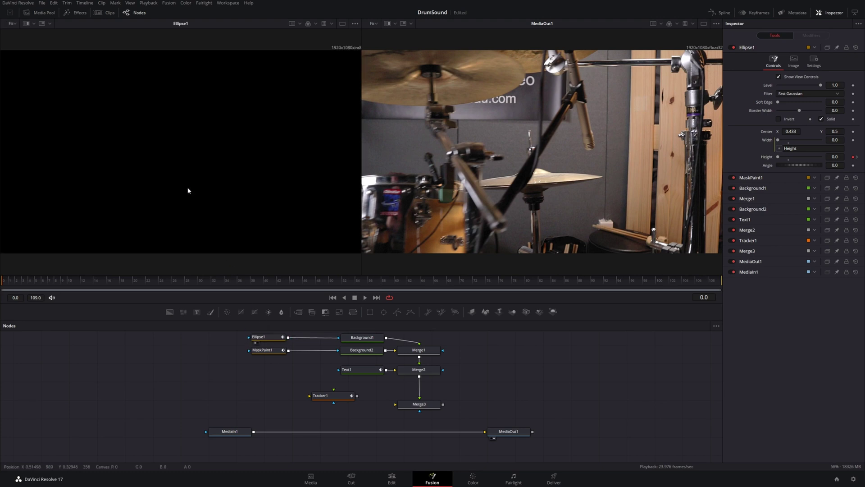
left_click(230, 281)
mouse_move(270, 356)
left_mouse_down()
mouse_move(196, 226)
mouse_move(208, 220)
left_mouse_up()
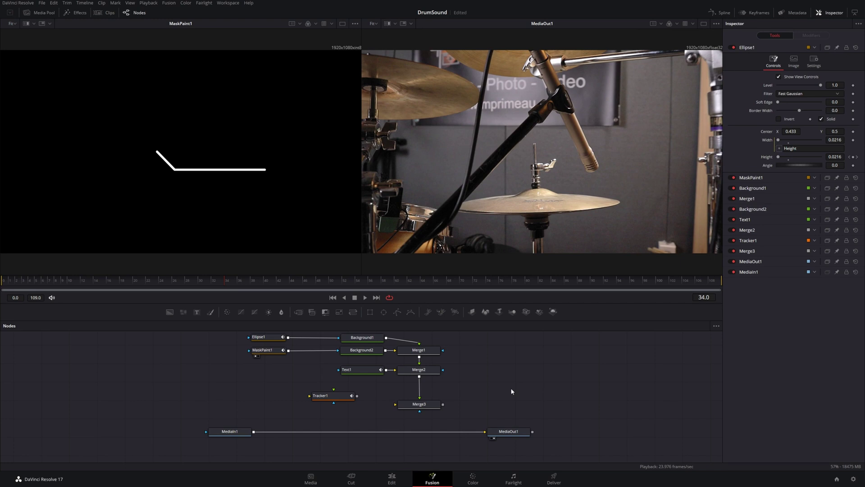
left_click(89, 280)
key("space")
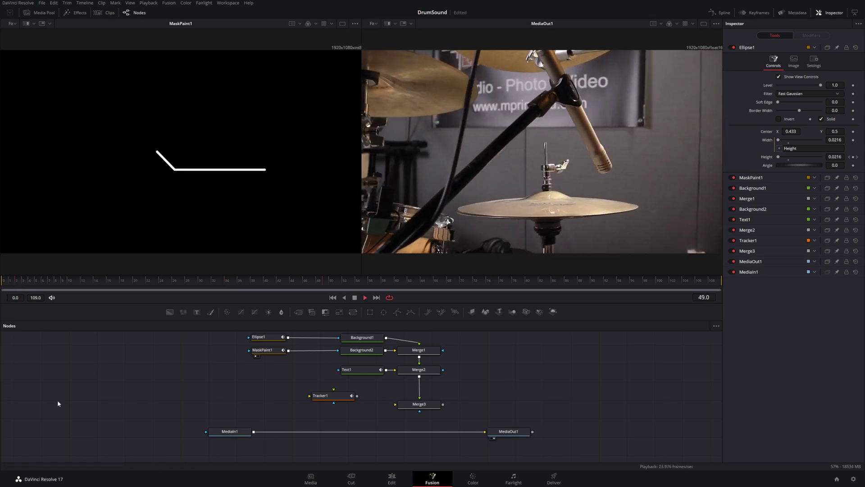
key("space")
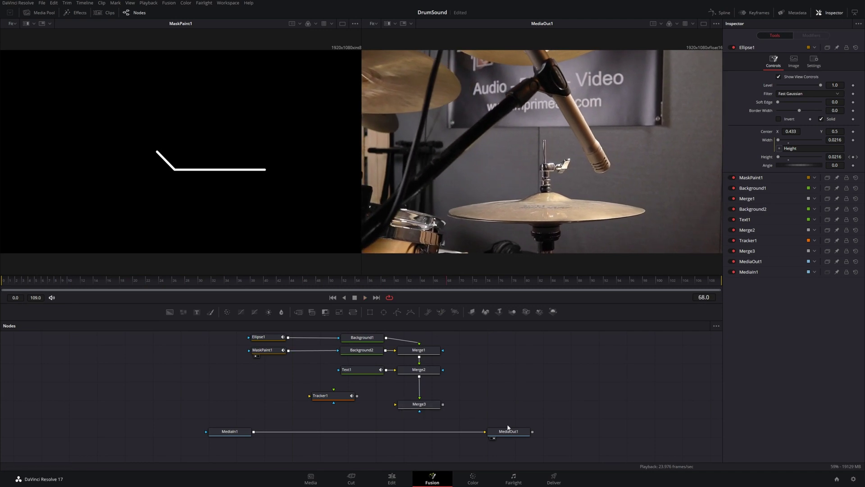
Load the Merge3 node into the viewer beside the MediaOut1 output.
left_click_drag(513, 435, 339, 214)
left_click_drag(502, 169, 513, 435)
left_click_drag(427, 409, 272, 186)
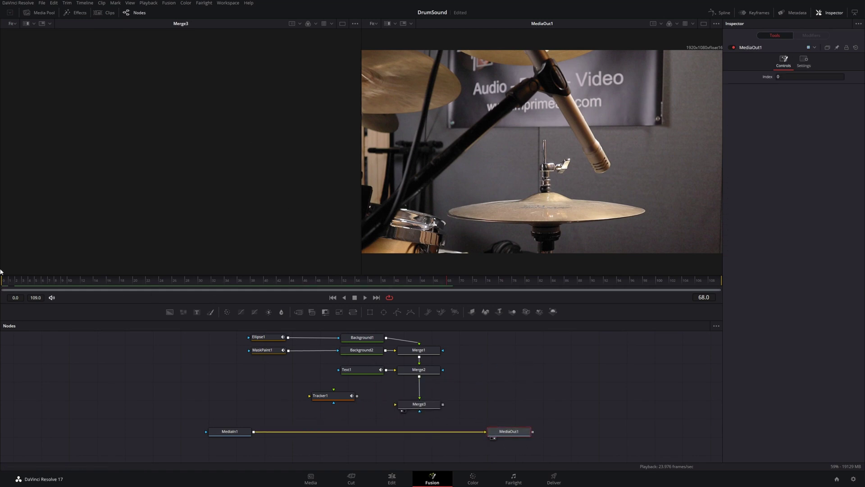
Load the Merge2 node into the viewer beside the MediaOut1 output and play the clip from the start.
key("space")
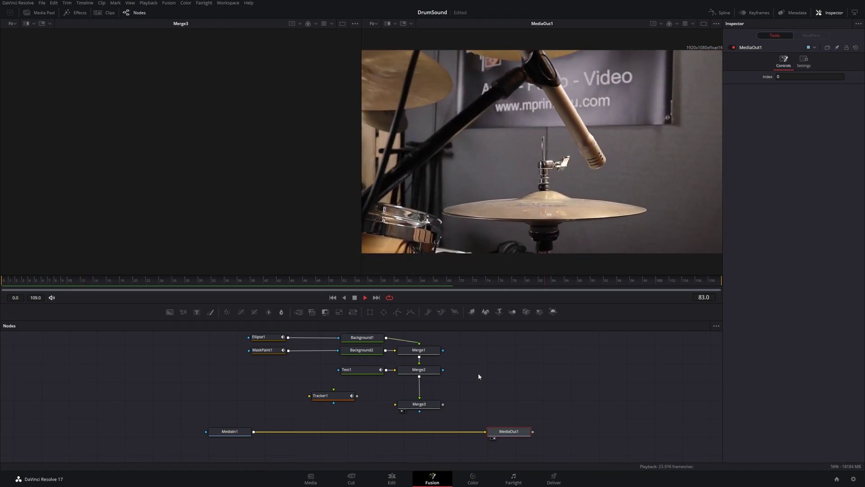
key("space")
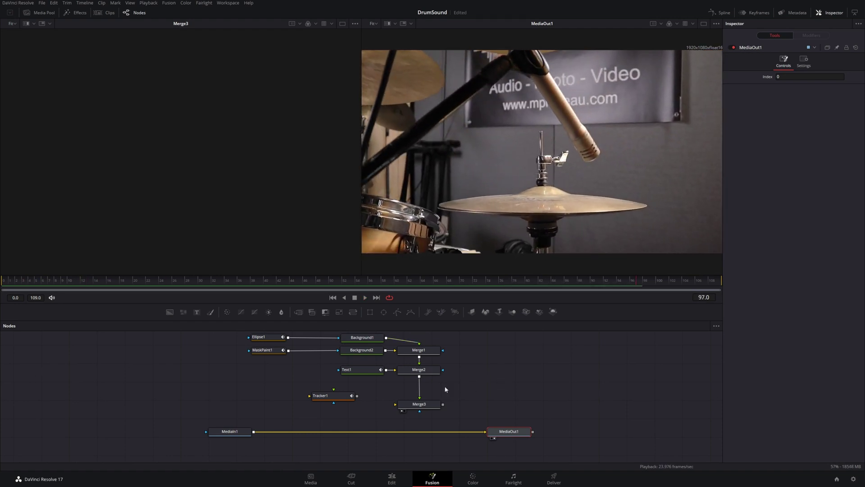
left_click(420, 373)
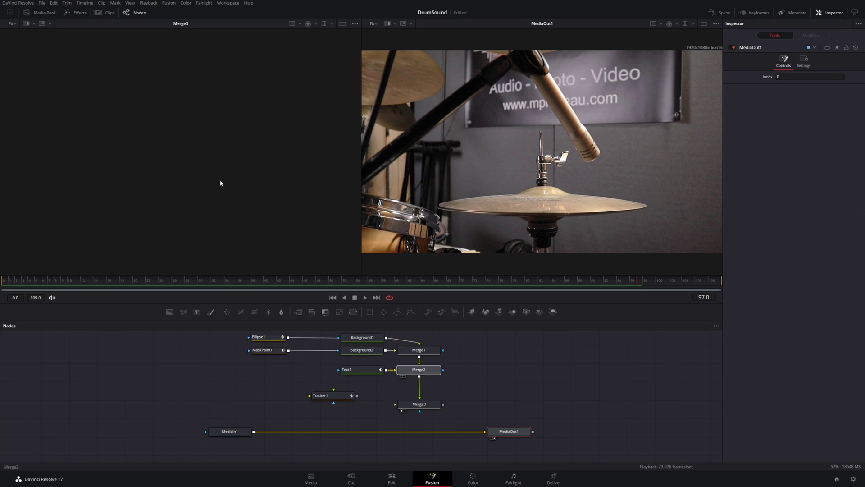
key("1")
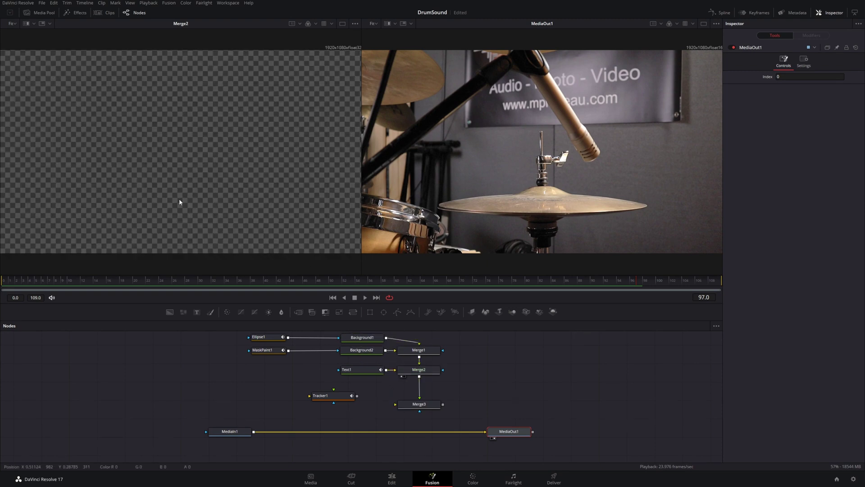
left_click(3, 281)
key("space")
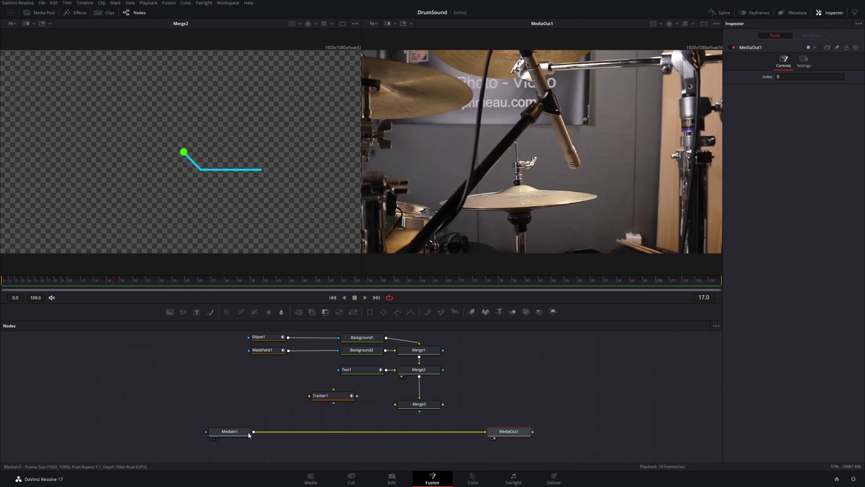
Connect MediaIn1 to Tracker1 and to Merge3's background input, and feed Merge3's output into MediaOut1.
left_click(231, 433)
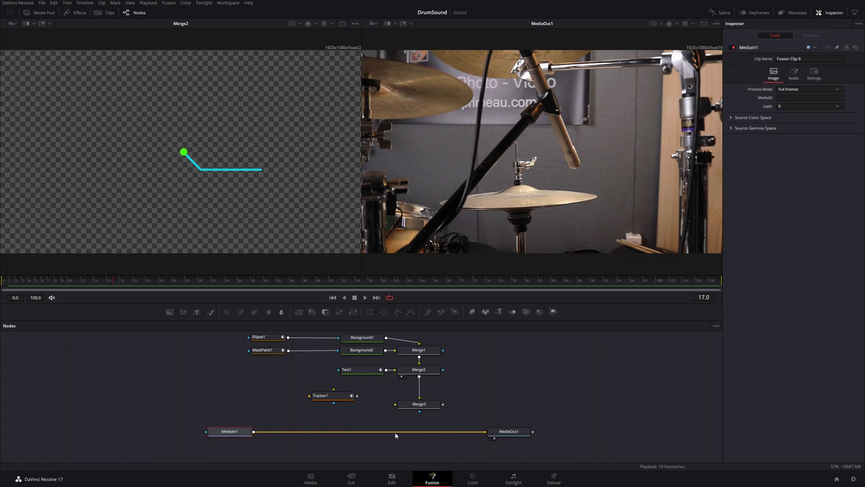
left_click_drag(486, 433, 310, 399)
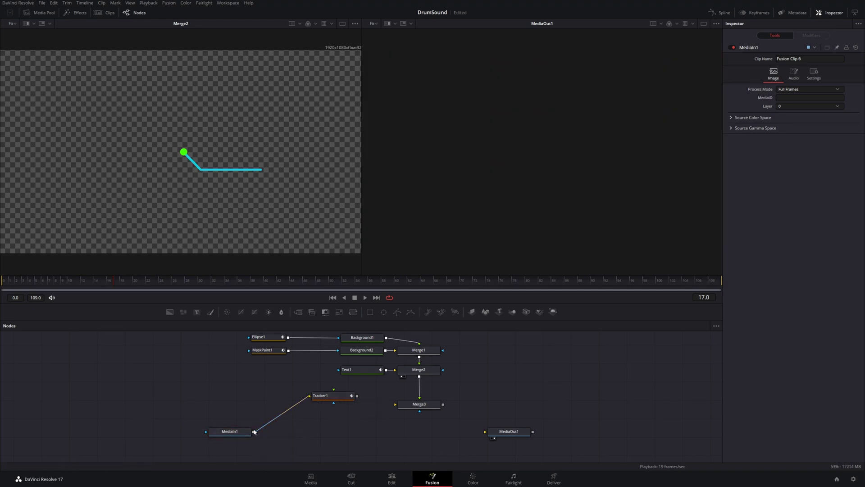
left_click_drag(254, 433, 487, 434)
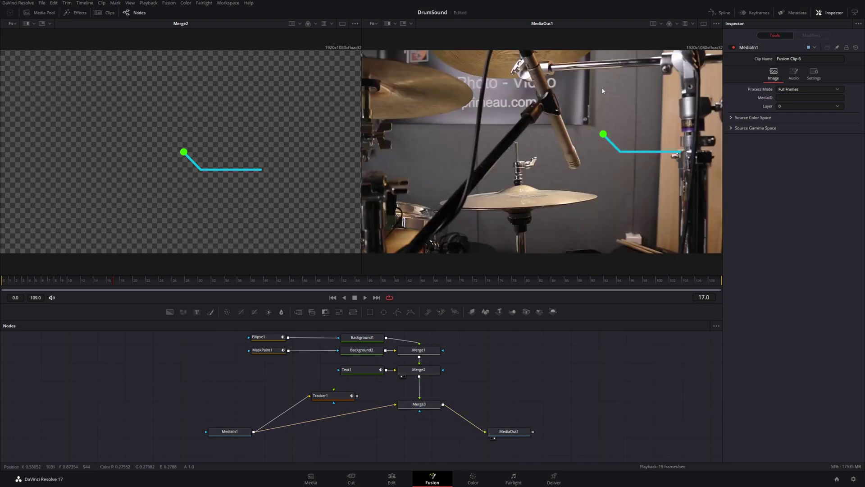
left_click(47, 283)
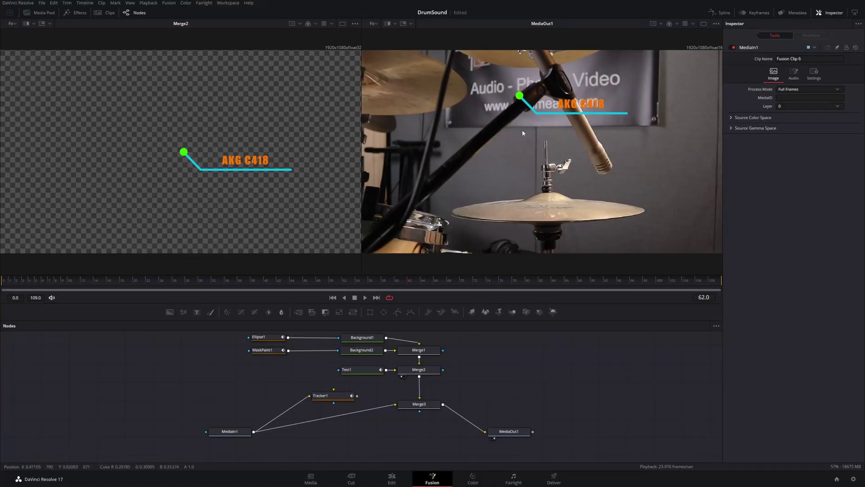
Add a new tracker to the Tracker1 node and delete the old Tracker 4 from its tracker list.
left_click(334, 397)
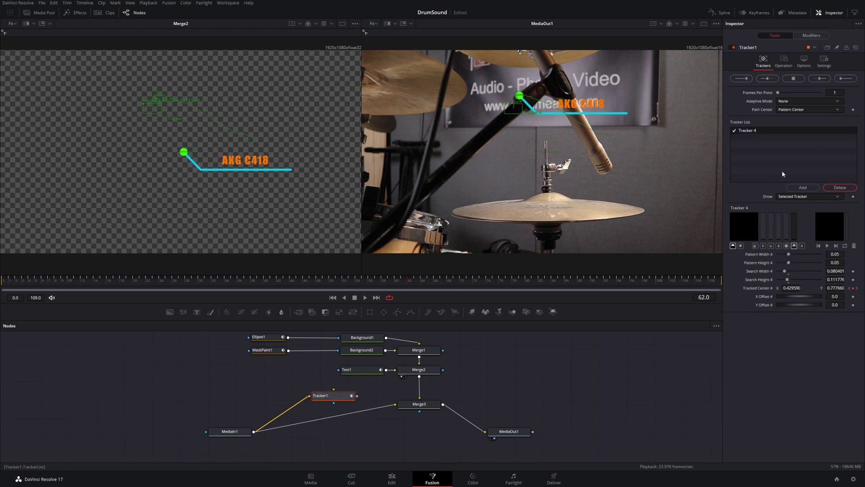
left_click(807, 187)
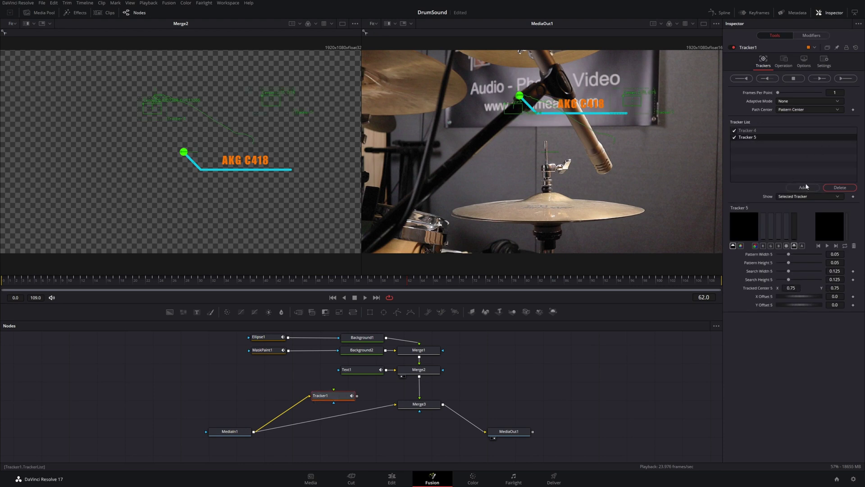
left_click(749, 131)
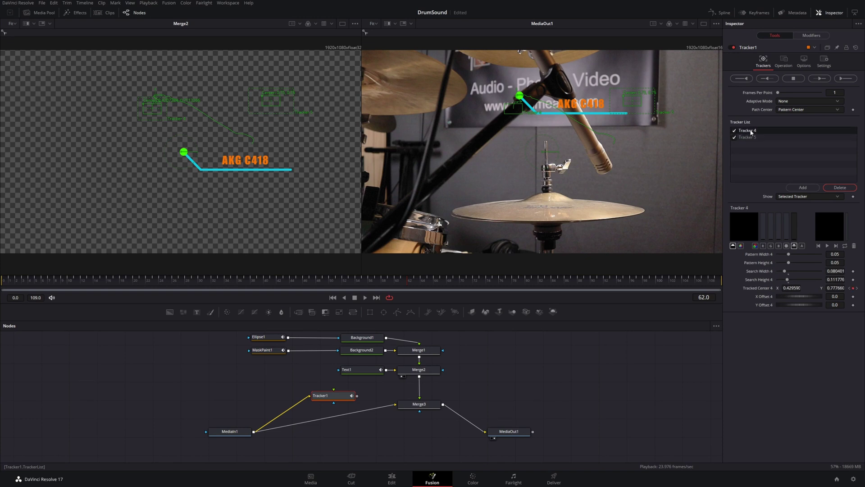
left_click(844, 189)
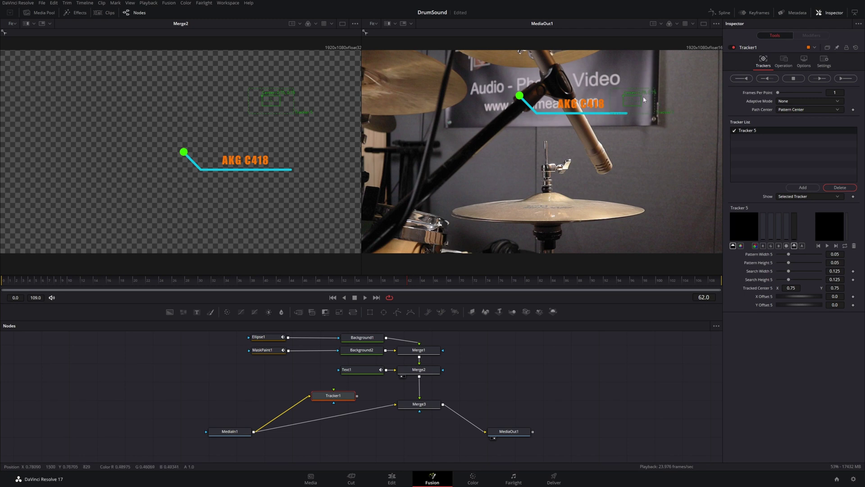
Enlarge the new tracker's pattern box to about 0.072 by 0.080 and place it over the hi-hat microphone's tip at frame 0.
left_click_drag(623, 98, 593, 161)
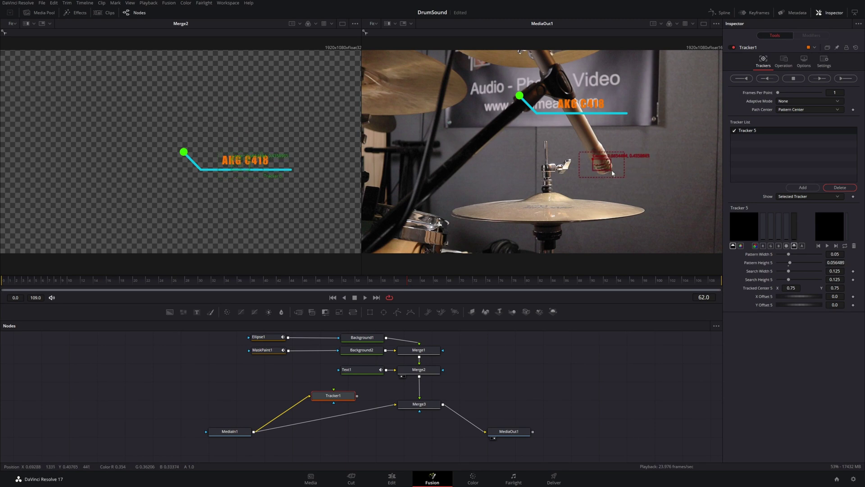
left_click_drag(613, 173, 613, 166)
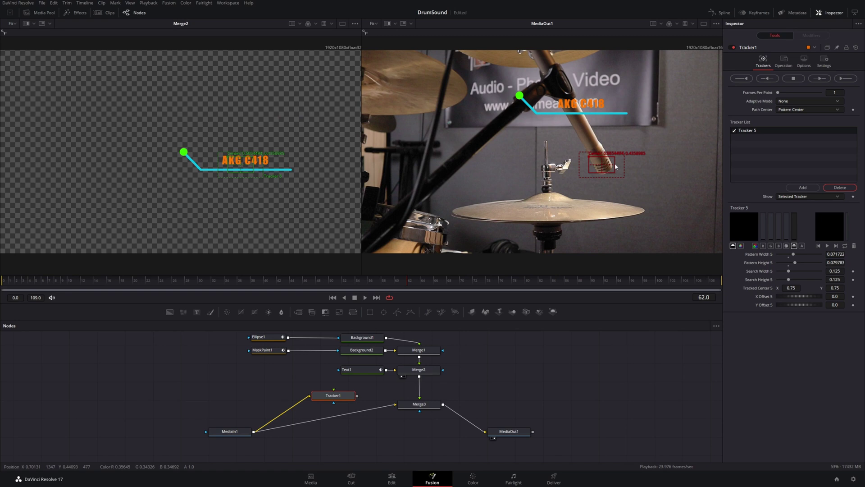
left_click_drag(591, 158, 593, 160)
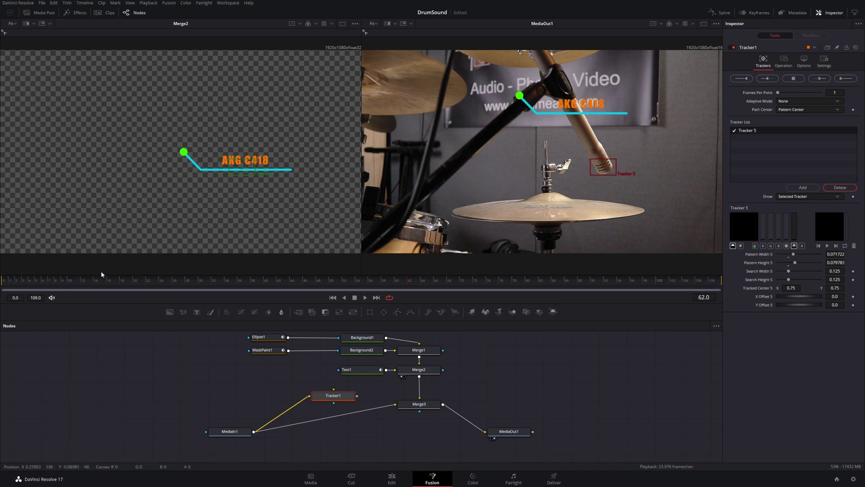
left_click(17, 281)
mouse_move(595, 173)
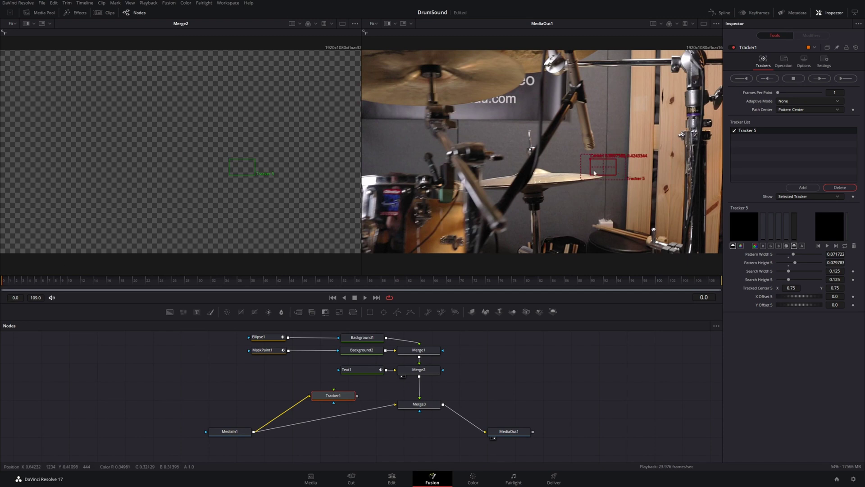
left_click_drag(592, 160, 577, 137)
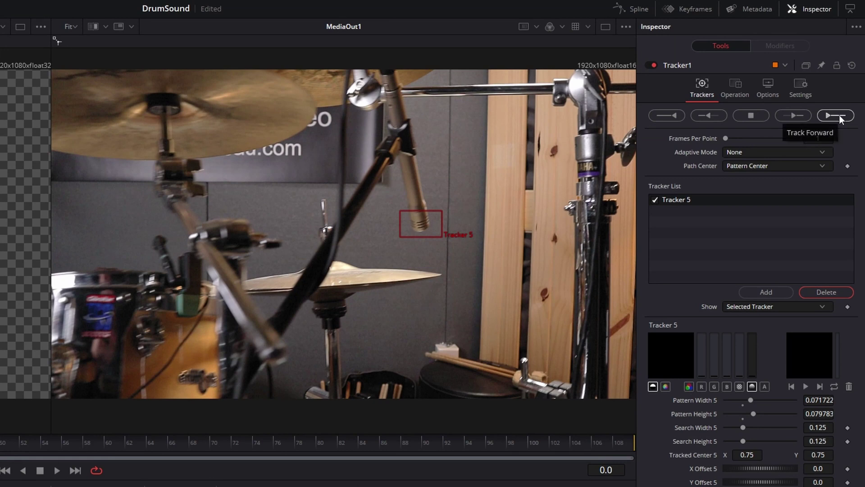
Track the microphone tip forward through the whole clip and return to the first frame.
left_click(839, 115)
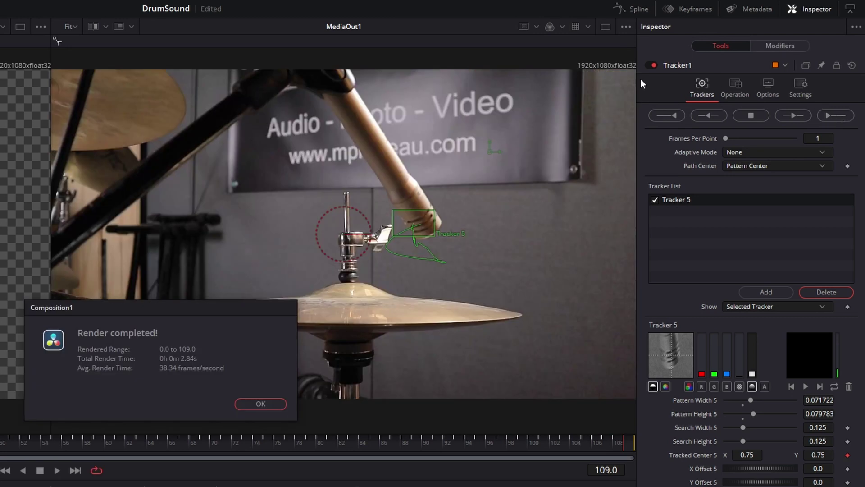
left_click(266, 404)
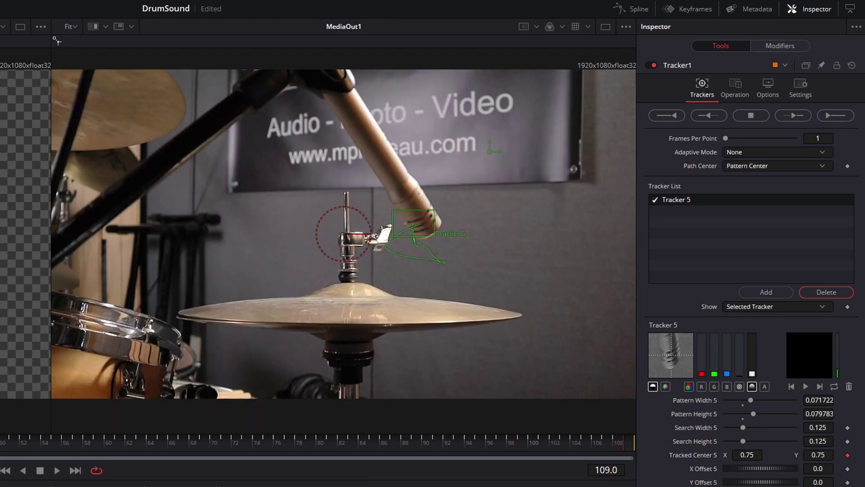
key("Home")
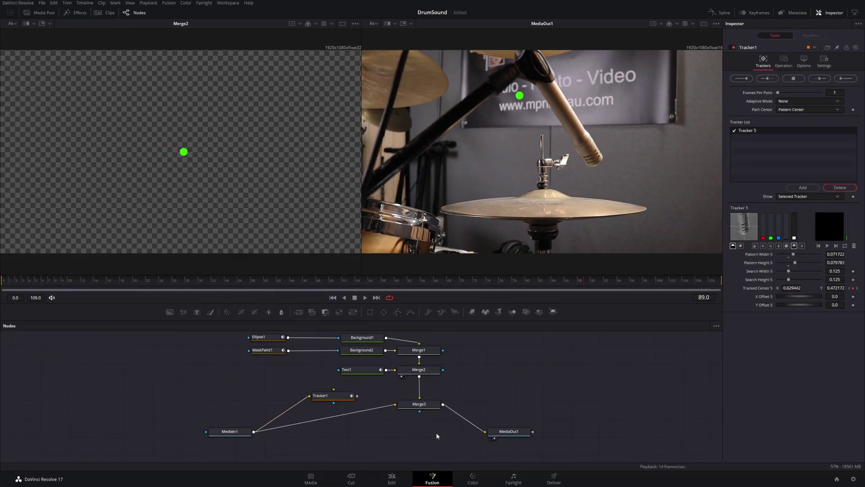
Select Merge3 together with Tracker1 and remove the old Tracker1.TrackedCenter4 expression from Merge3's Center.
left_click_drag(437, 435, 330, 397)
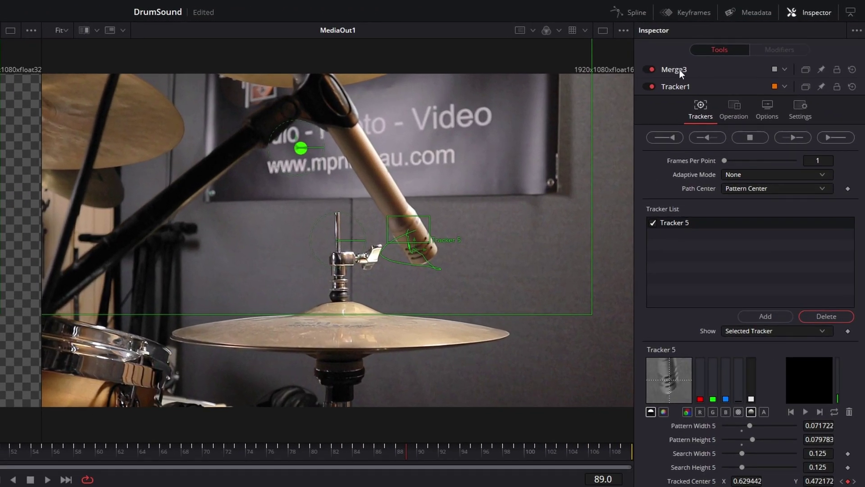
left_click(679, 69)
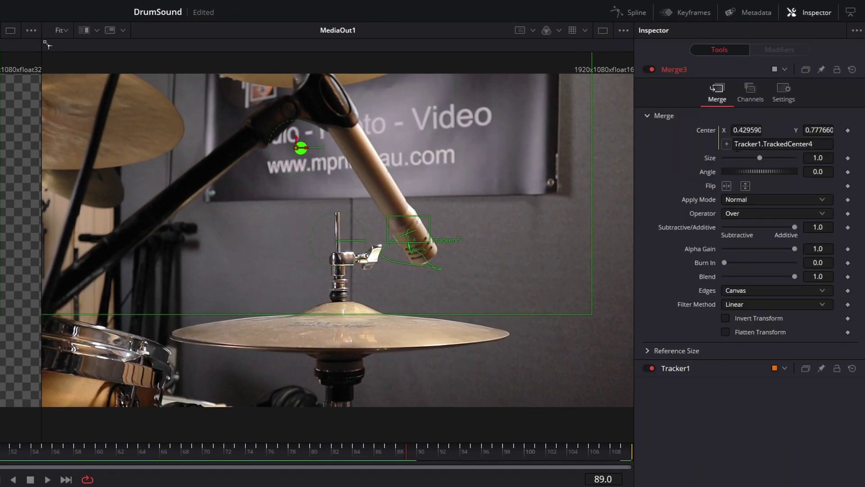
left_click(822, 144)
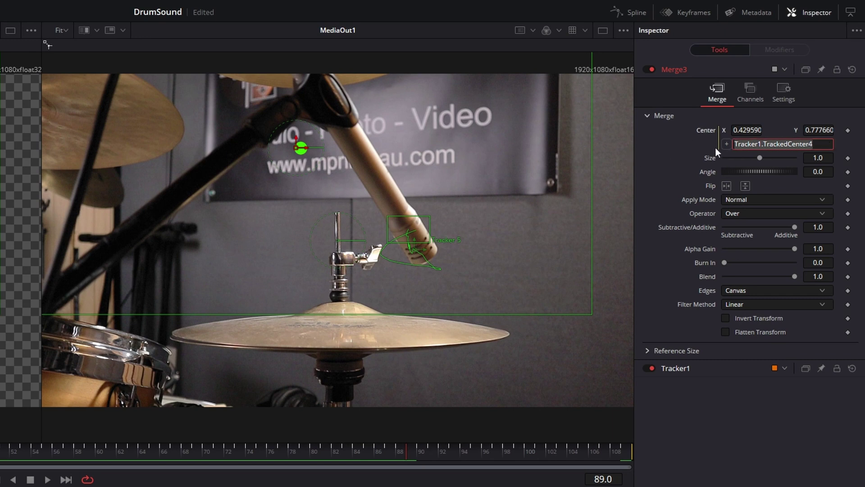
right_click(705, 130)
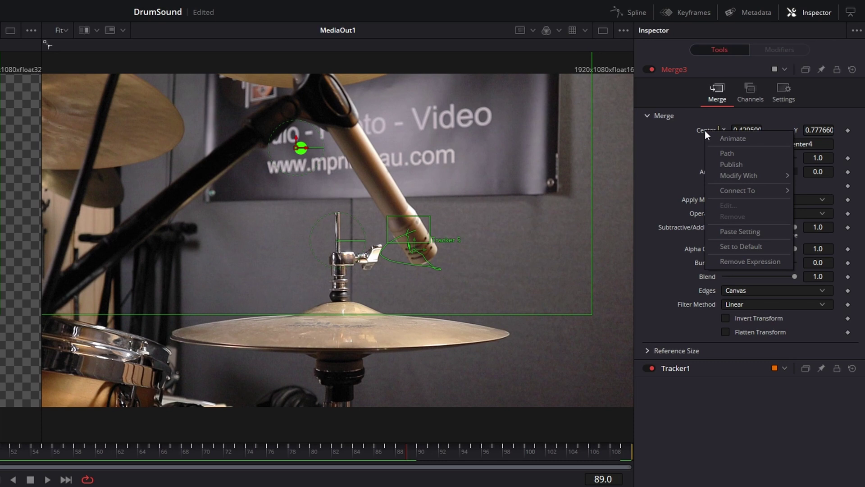
left_click(758, 261)
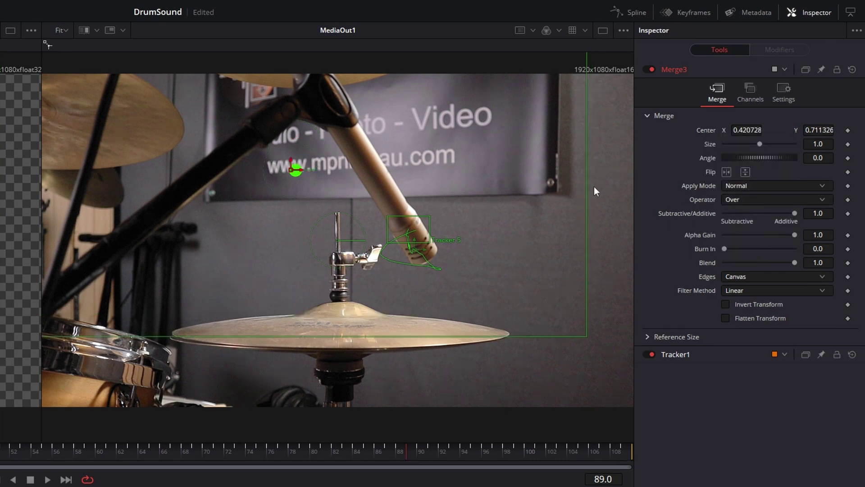
Add an expression to Merge3's Center and link it to Tracker1's Tracked Center 5.
right_click(708, 131)
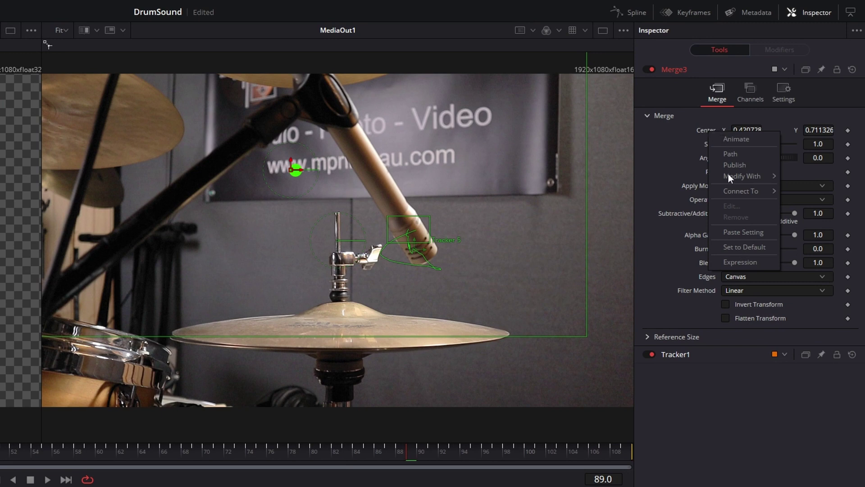
left_click(735, 261)
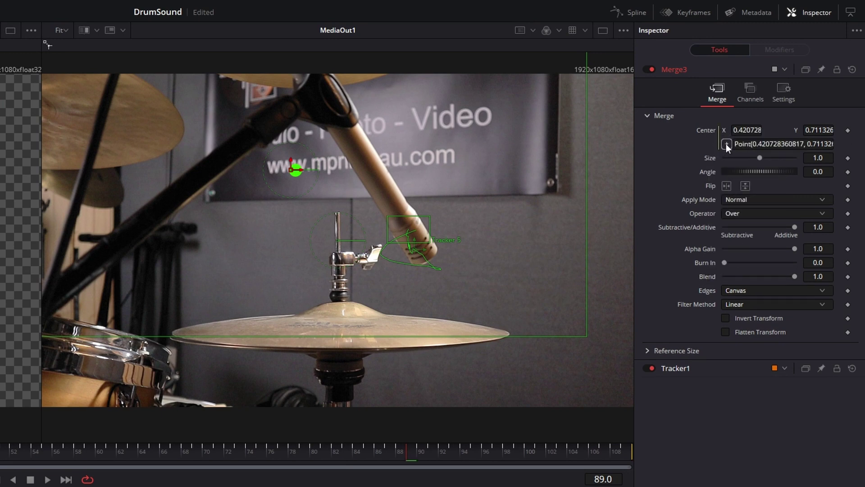
left_click_drag(726, 144, 704, 486)
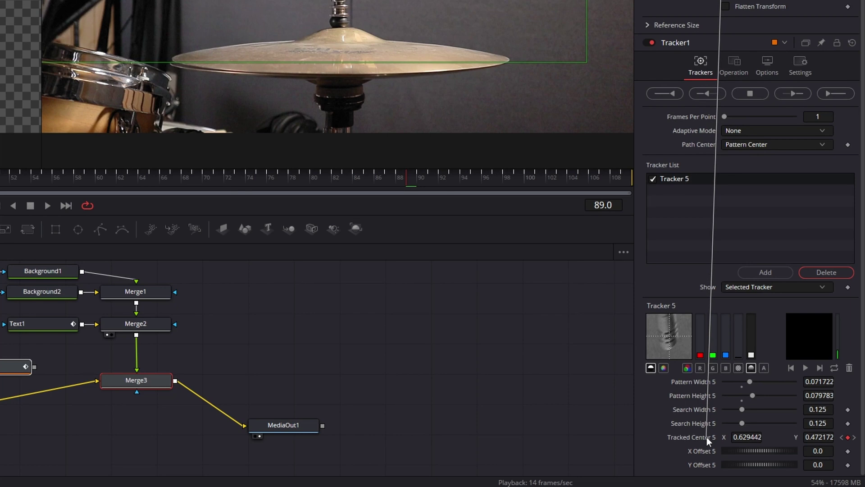
left_click_drag(706, 438, 706, 439)
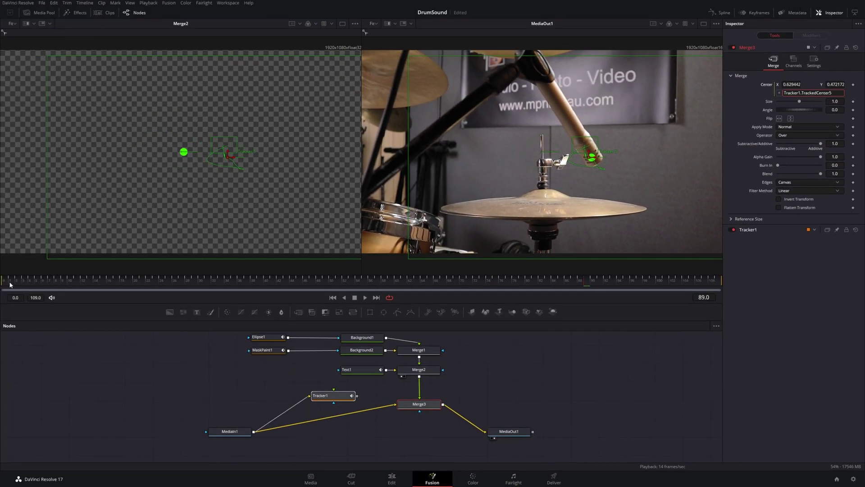
Play the clip from frame 0 to check how the callout follows the microphone.
left_click(10, 283)
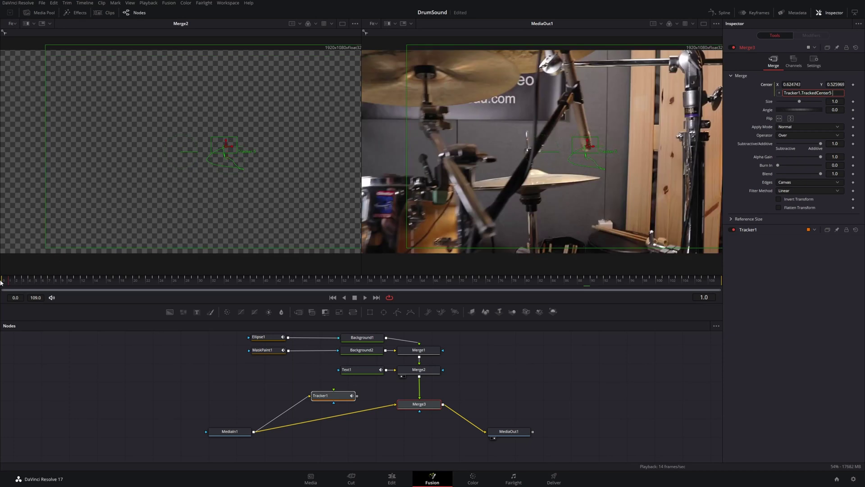
left_click(2, 282)
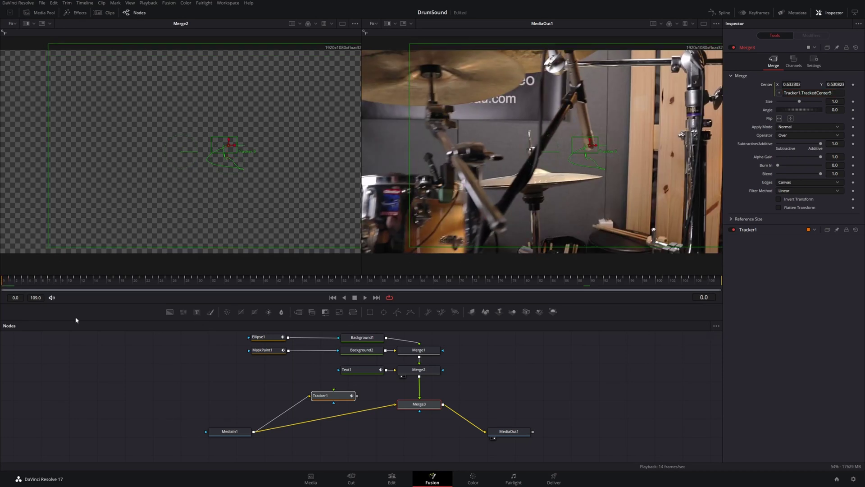
key("space")
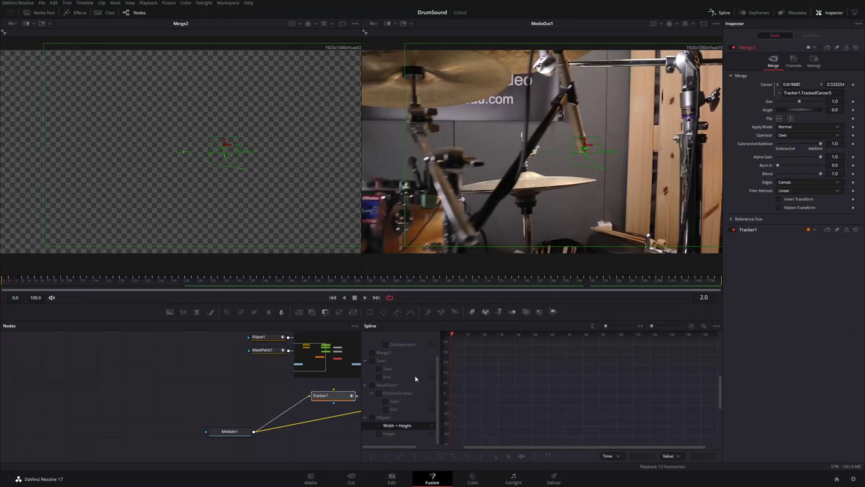
Display Tracker1's displacement curve, delete the keyframes at the uneven bend just before frame 79, and play the clip to check the motion.
scroll(415, 379, "up", 1)
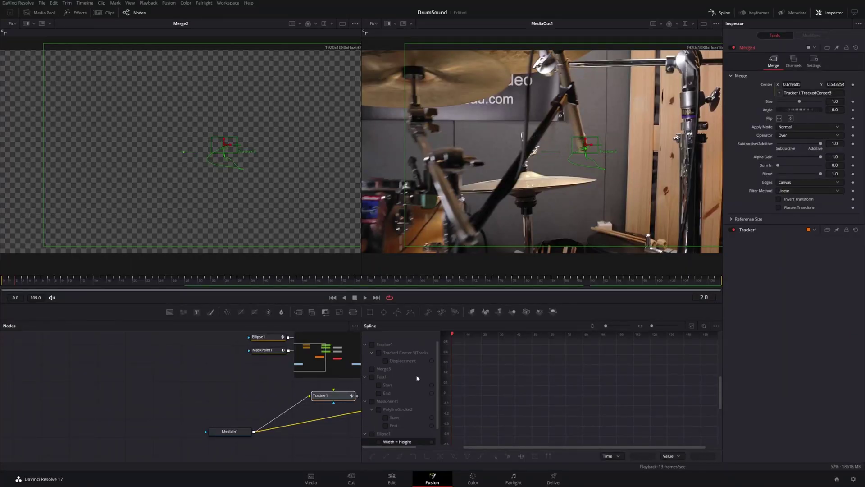
left_click(373, 345)
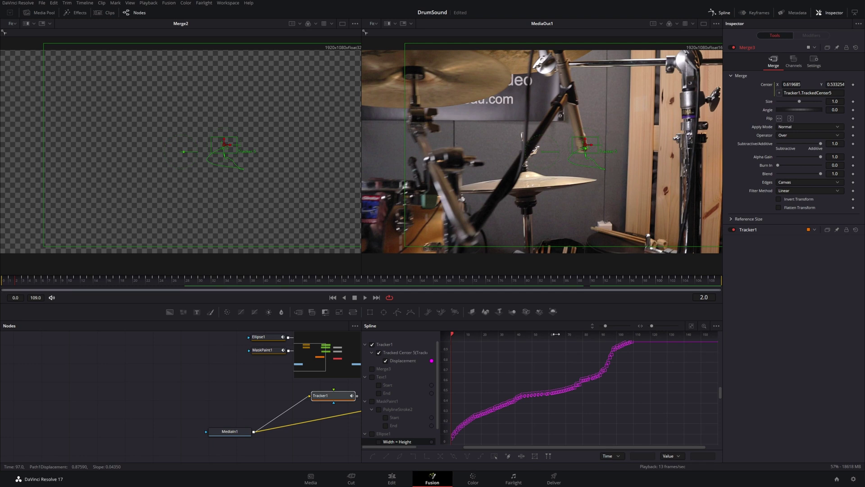
left_click_drag(552, 335, 596, 337)
left_click_drag(443, 404, 443, 392)
left_click_drag(721, 399, 718, 383)
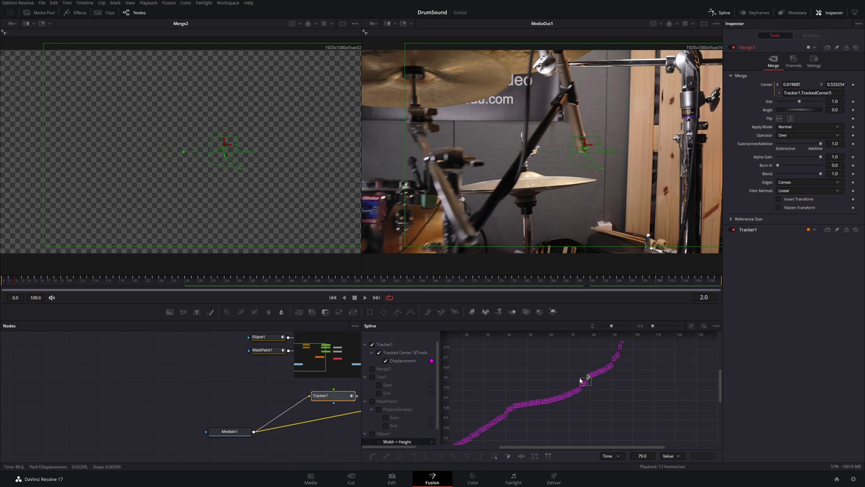
key("Delete")
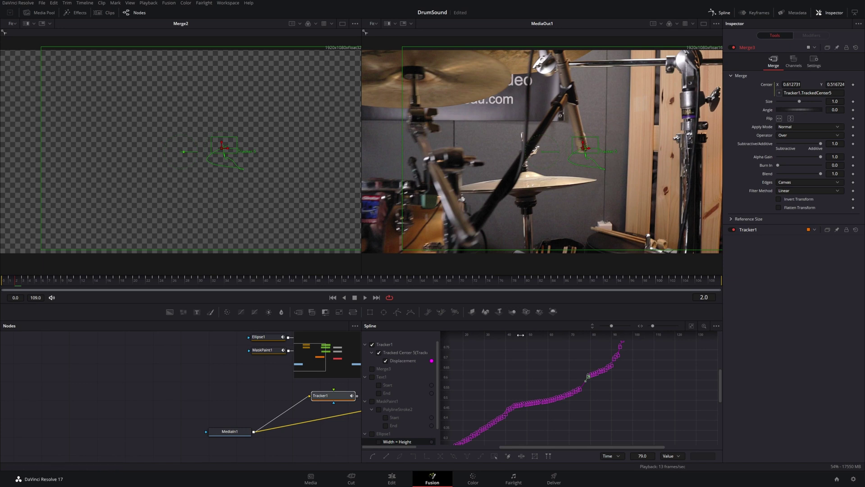
left_click(134, 280)
key("space")
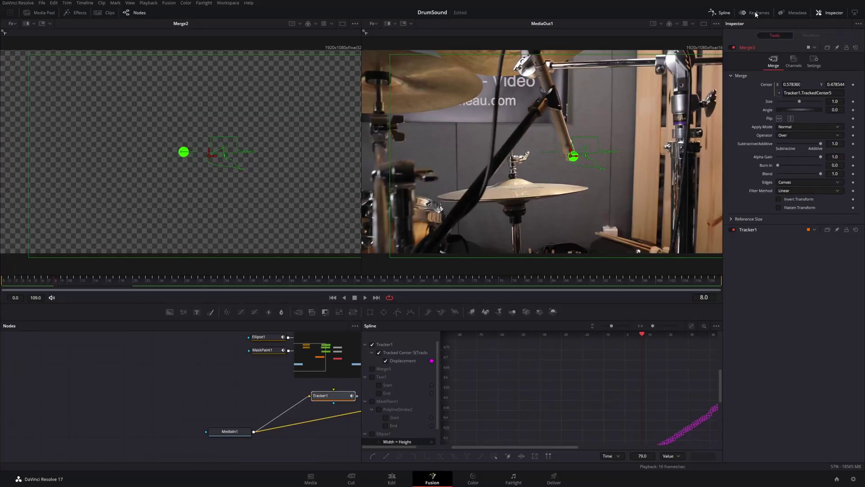
Show the keyframe editor instead of the spline editor, enlarge it, and fit the whole clip from frame 0 to 109 in view.
left_click(757, 14)
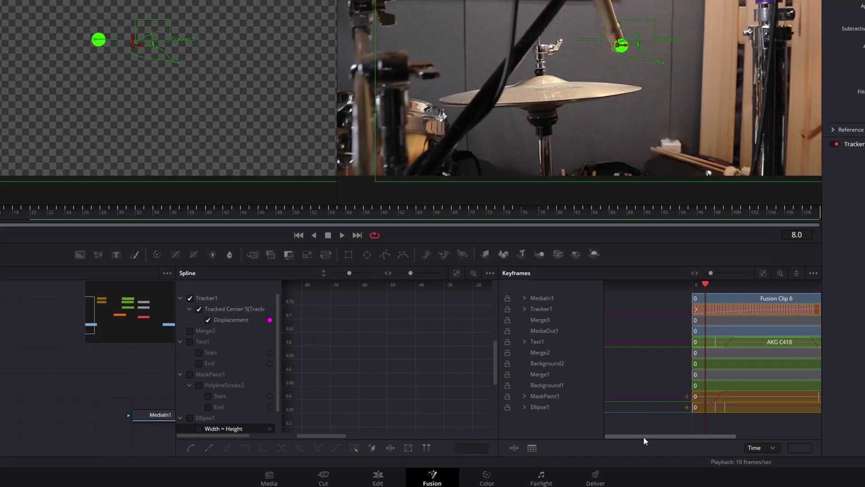
left_click_drag(589, 447, 618, 448)
left_click_drag(682, 437, 491, 344)
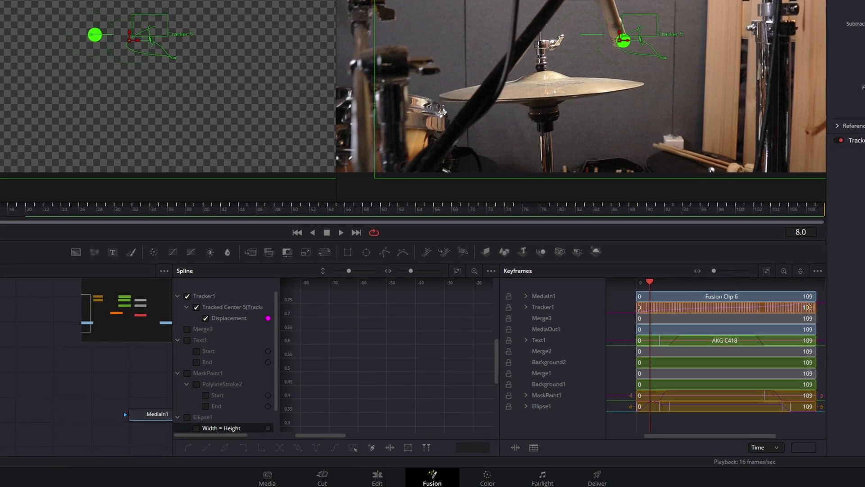
key("F8")
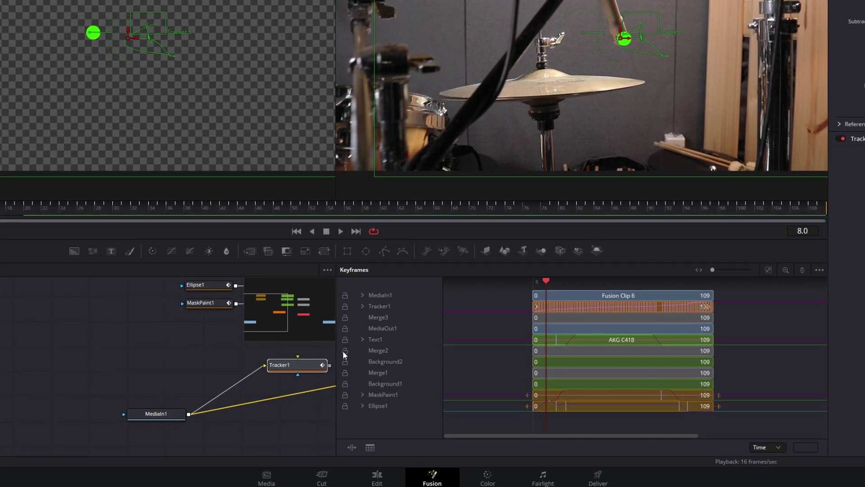
left_click_drag(337, 355, 67, 354)
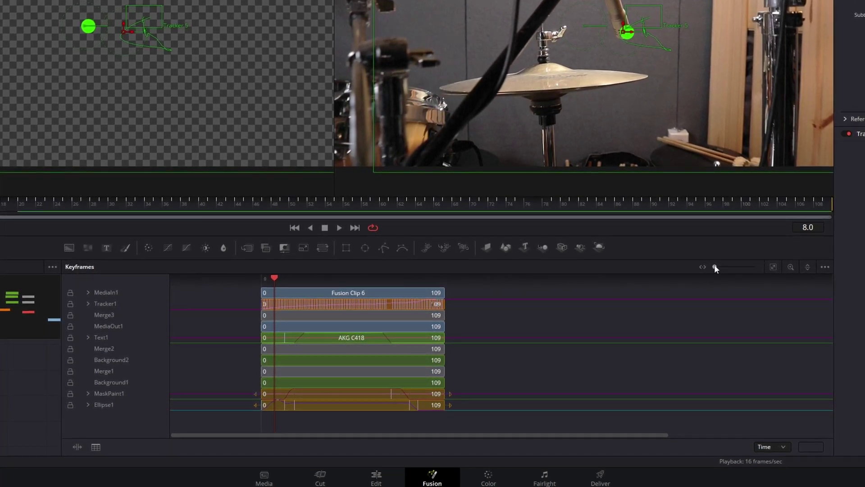
left_click_drag(715, 267, 720, 267)
left_click_drag(433, 435, 326, 436)
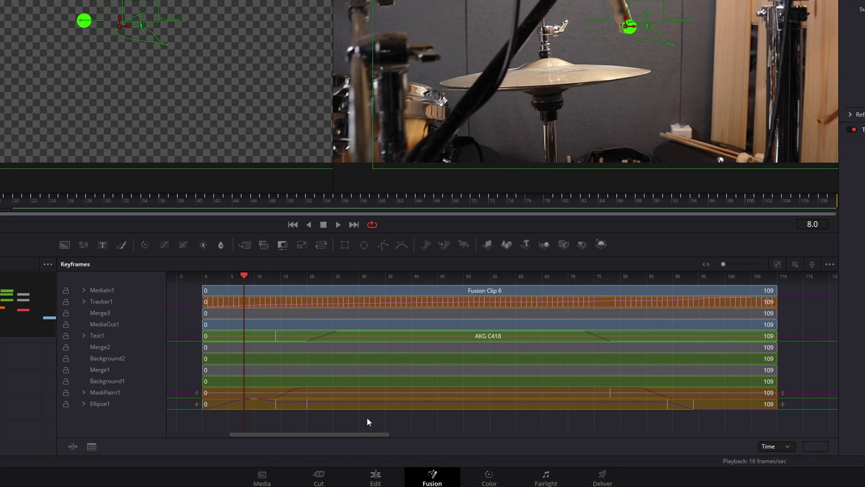
Expand Ellipse1's keyframe tracks and select its last two Height keyframes.
left_click(84, 404)
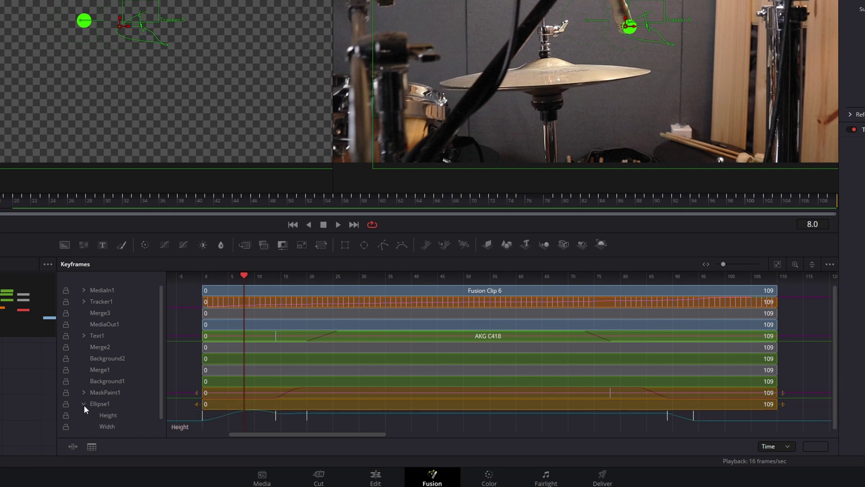
left_click(665, 433)
left_click_drag(490, 440, 322, 435)
left_click_drag(742, 419, 684, 417)
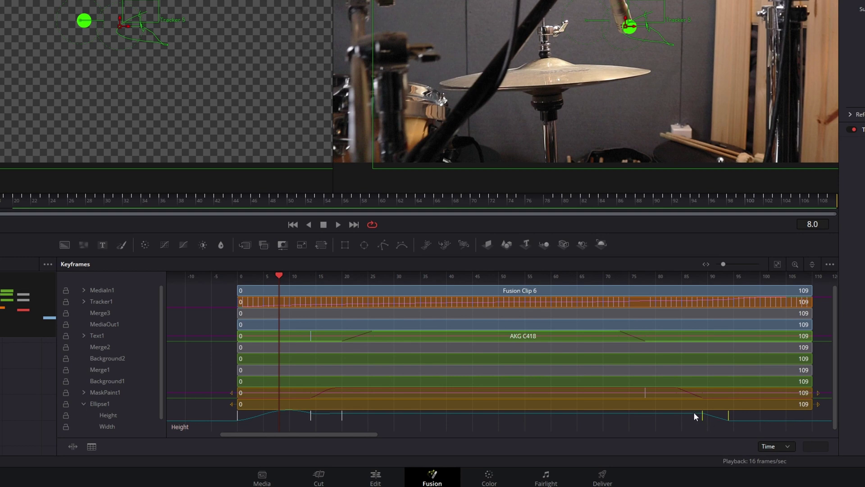
Move Text1's last two Start and End keyframes to about frames 77 and 82, and play the clip to check the ending.
left_click(84, 335)
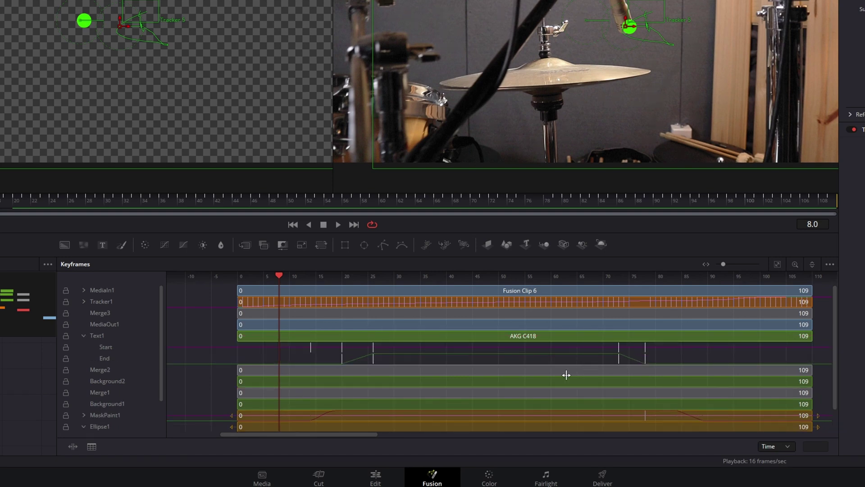
left_click(83, 302)
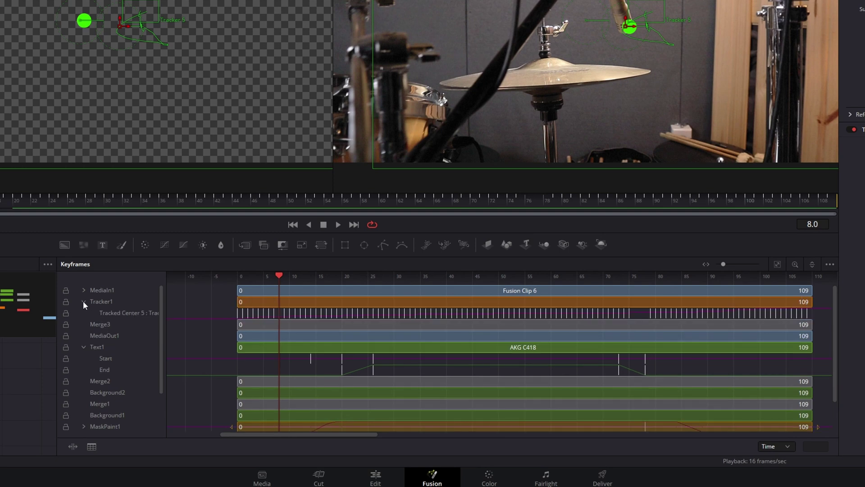
left_click_drag(663, 369, 640, 375)
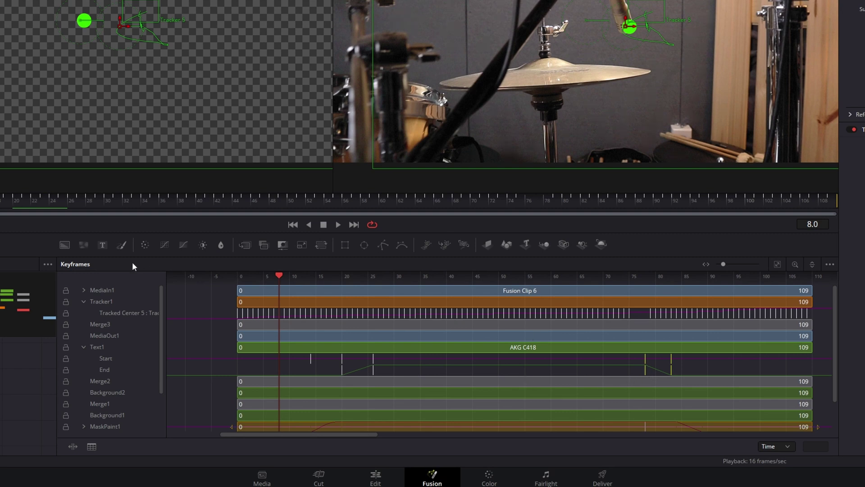
key("space")
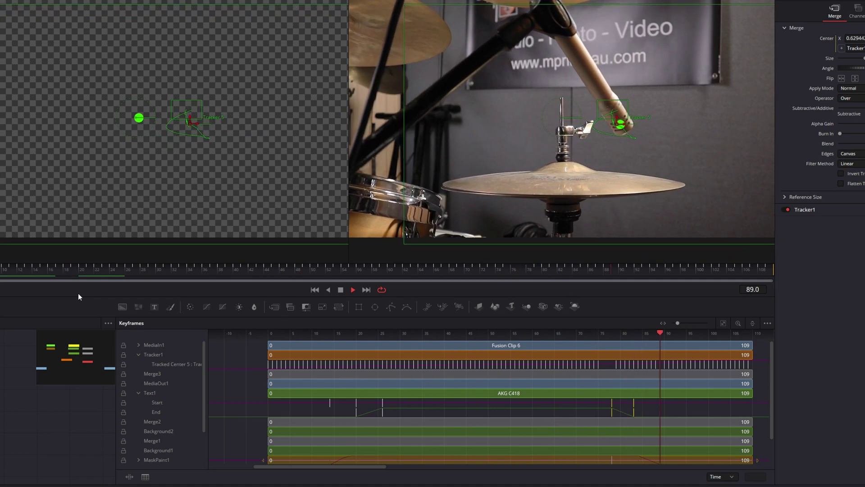
key("space")
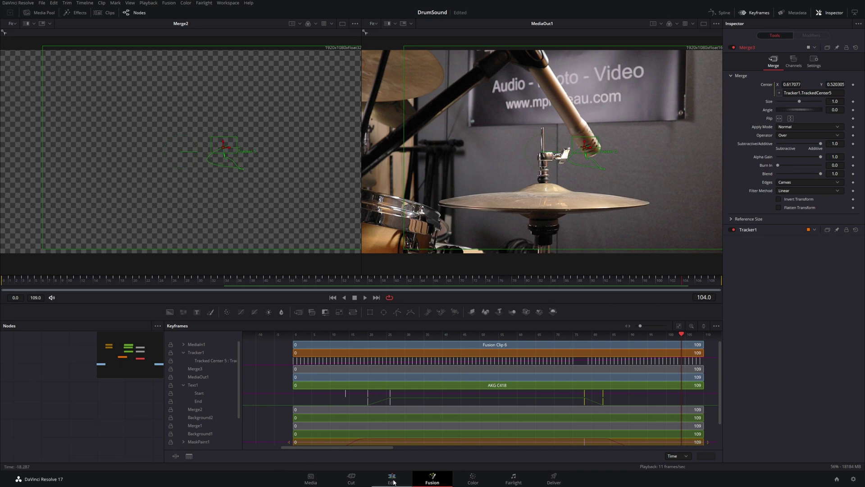
Return to the Edit page and review the timeline from before the hi-hat Fusion clip.
left_click(391, 480)
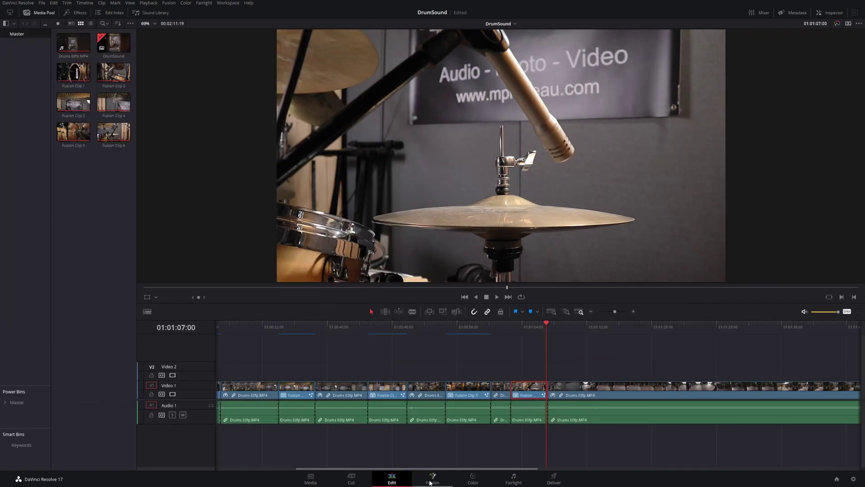
left_click(491, 331)
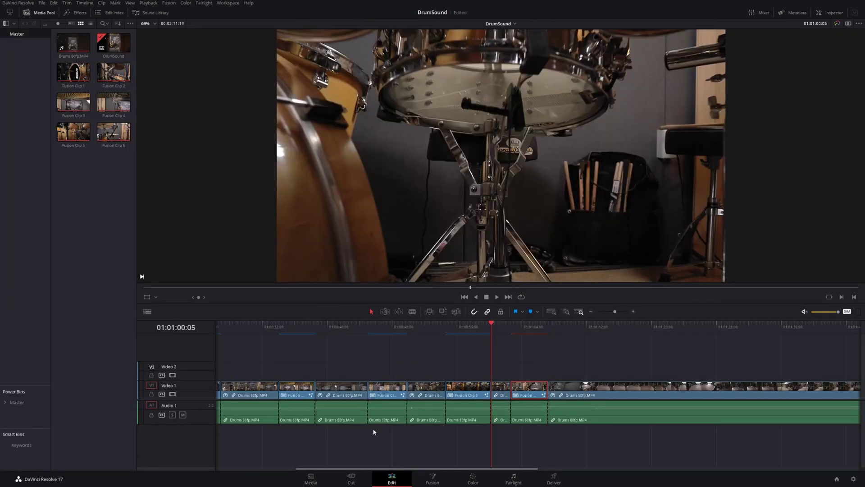
left_click(447, 329)
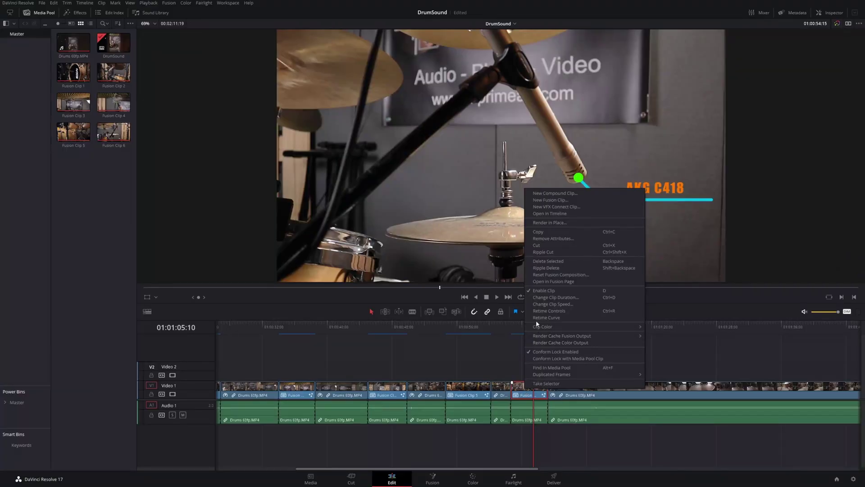
Reopen the hi-hat clip in the Fusion page, hide the keyframe editor, and change Text1's text to "Shure SM81".
left_click(555, 281)
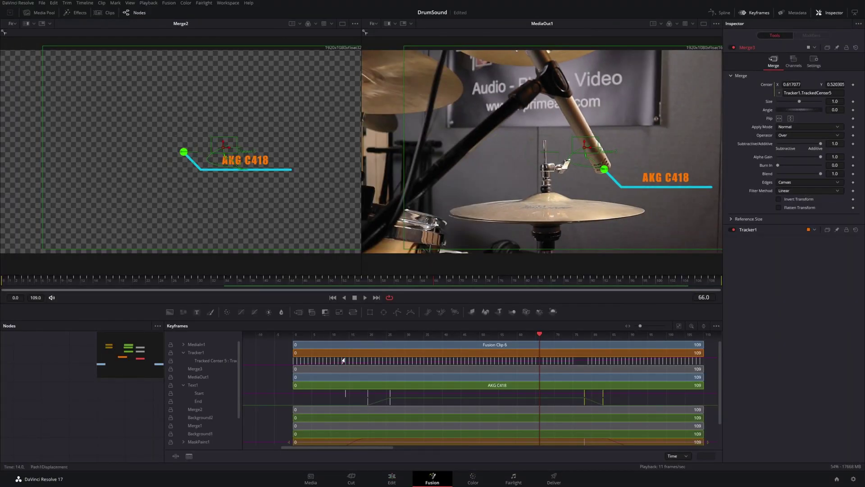
left_click_drag(164, 380, 471, 381)
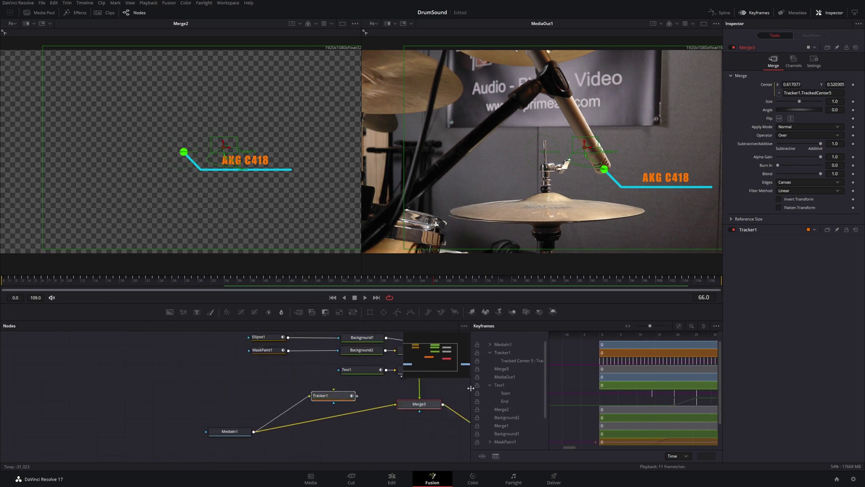
left_click(757, 13)
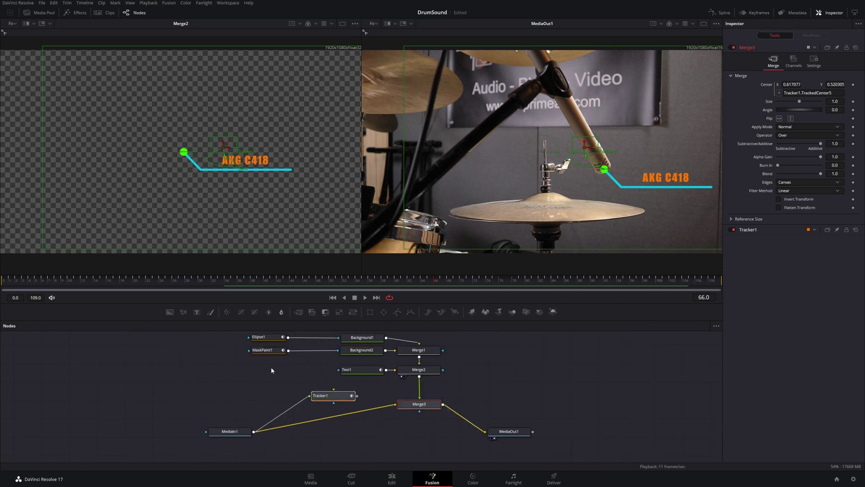
left_click(356, 372)
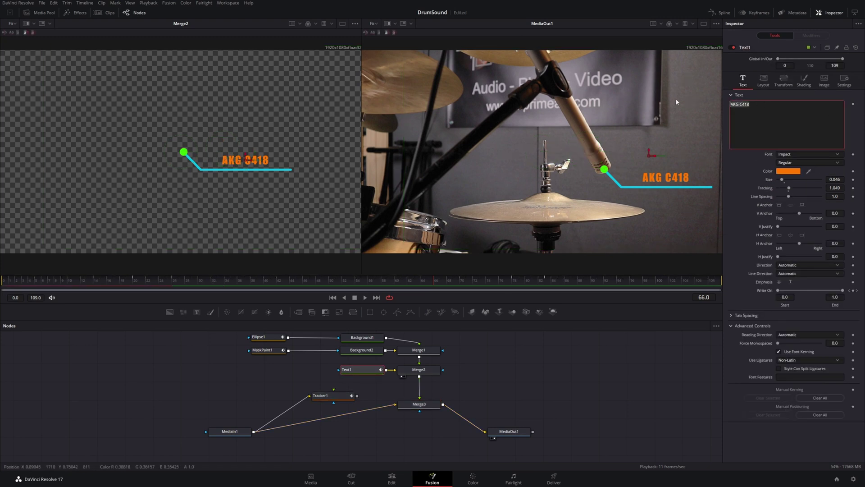
type("Shure")
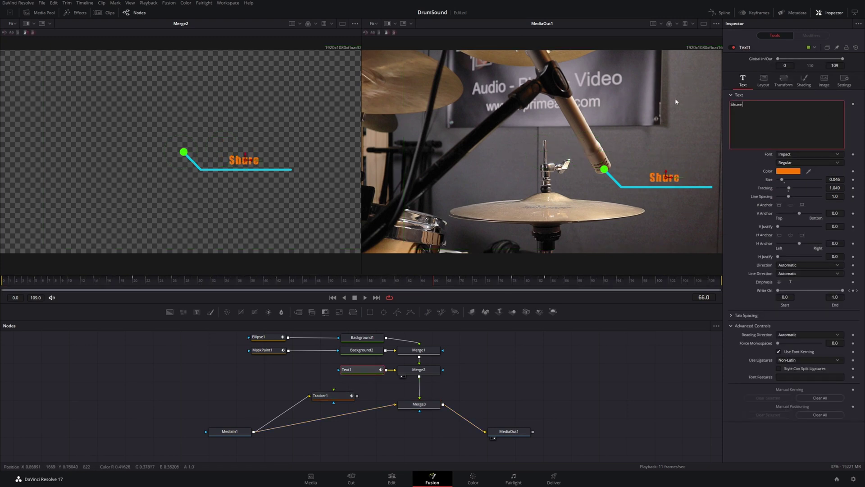
type(" SM81")
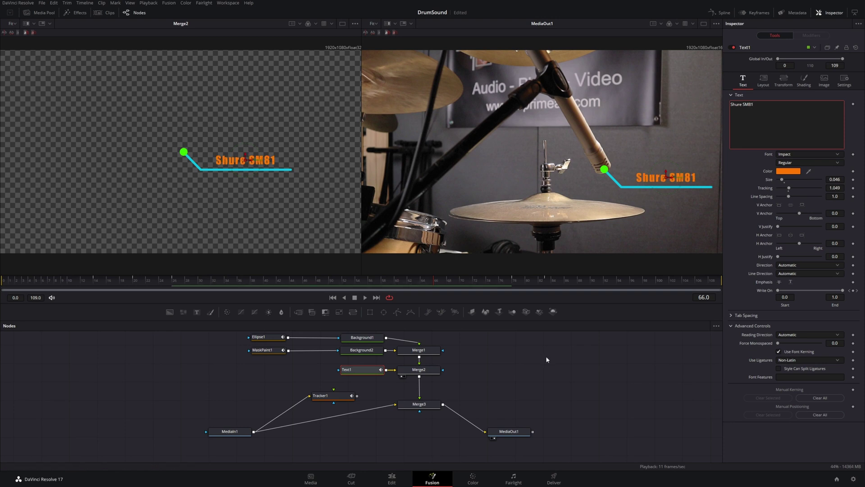
Return to the Edit page and play the timeline from just before the hi-hat clip to check the renamed callout.
left_click(391, 478)
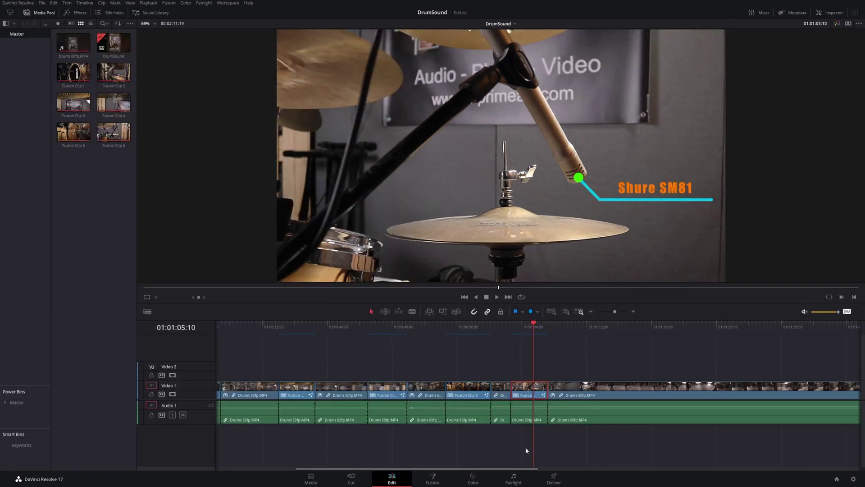
left_click(491, 329)
key("space")
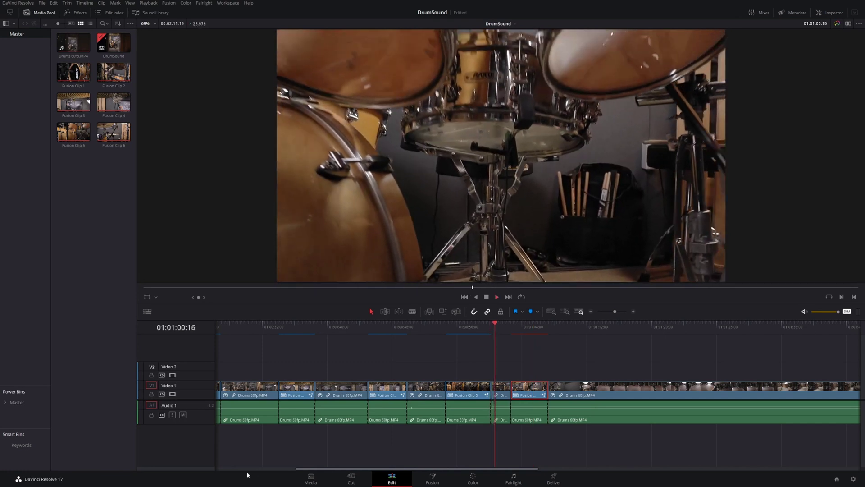